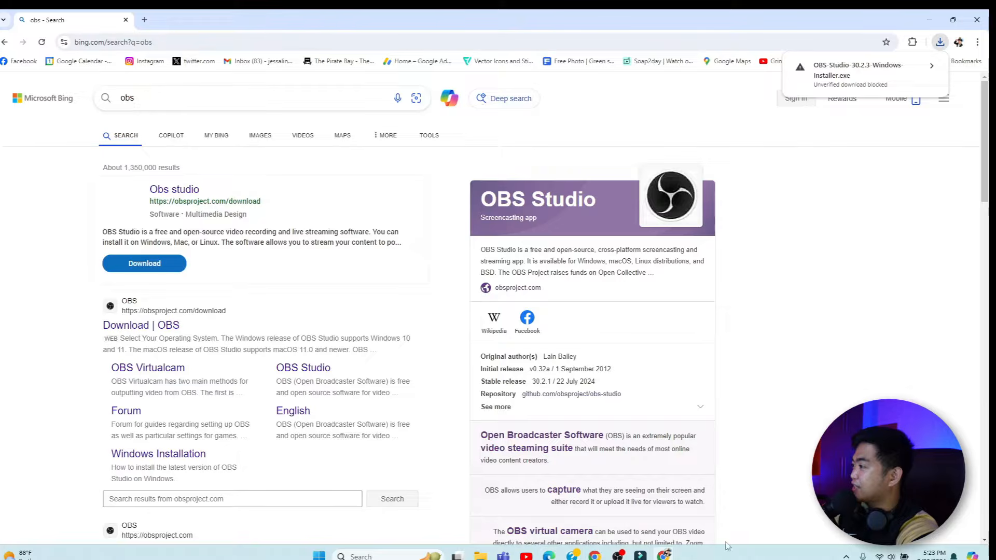
# Download the OBS Studio 30.2.3 Windows installer from the official OBS download page and check the recent downloads.
pyautogui.click(154, 269)
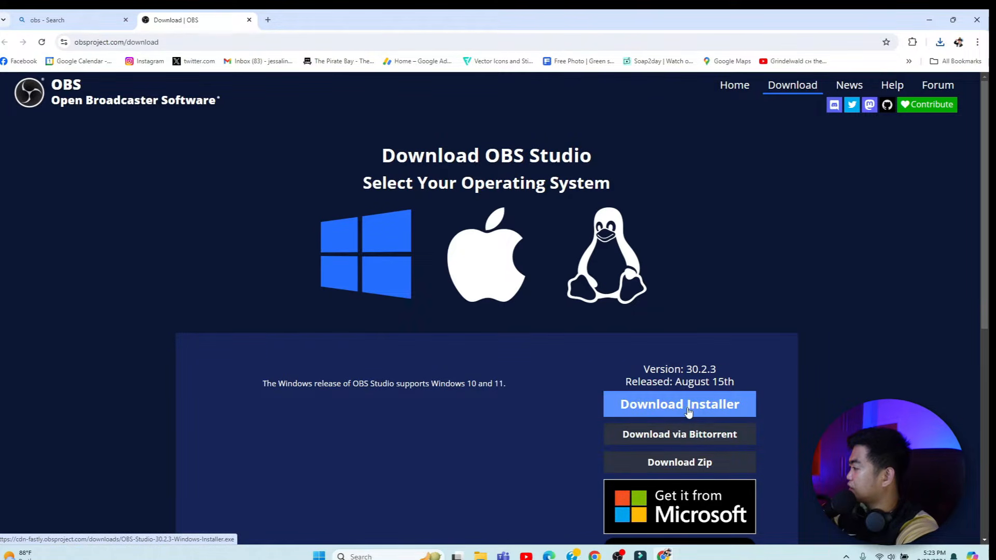
pyautogui.tripleClick(690, 370)
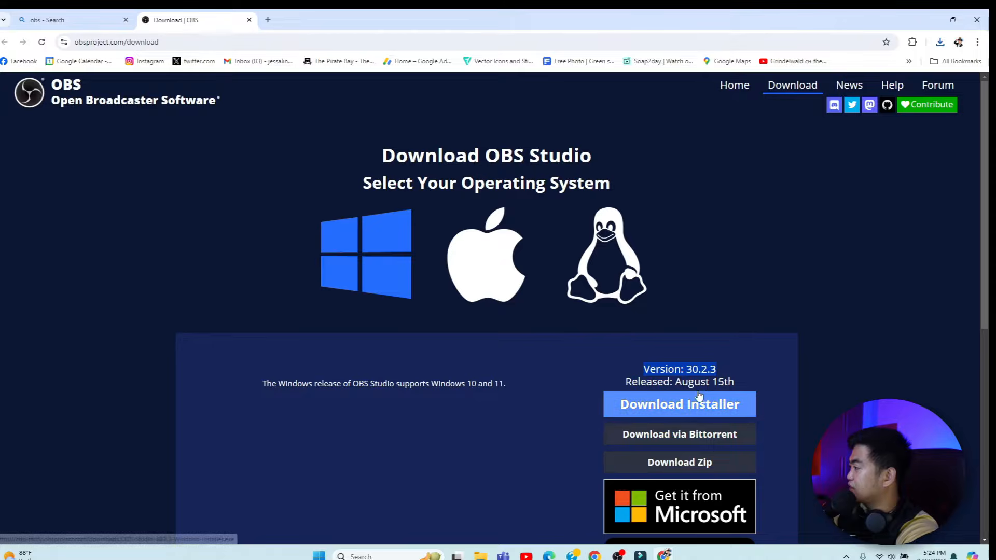
pyautogui.click(733, 404)
pyautogui.click(941, 45)
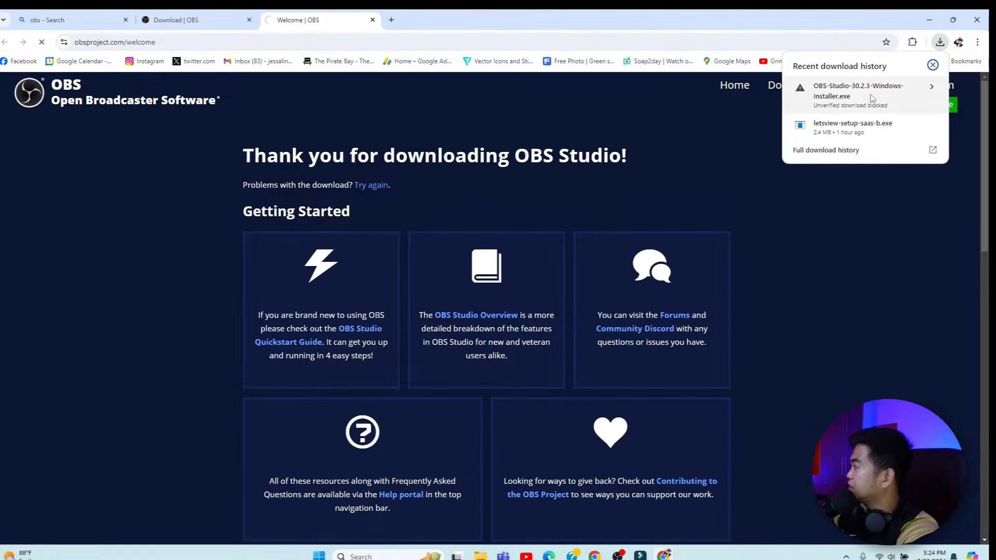
pyautogui.click(845, 312)
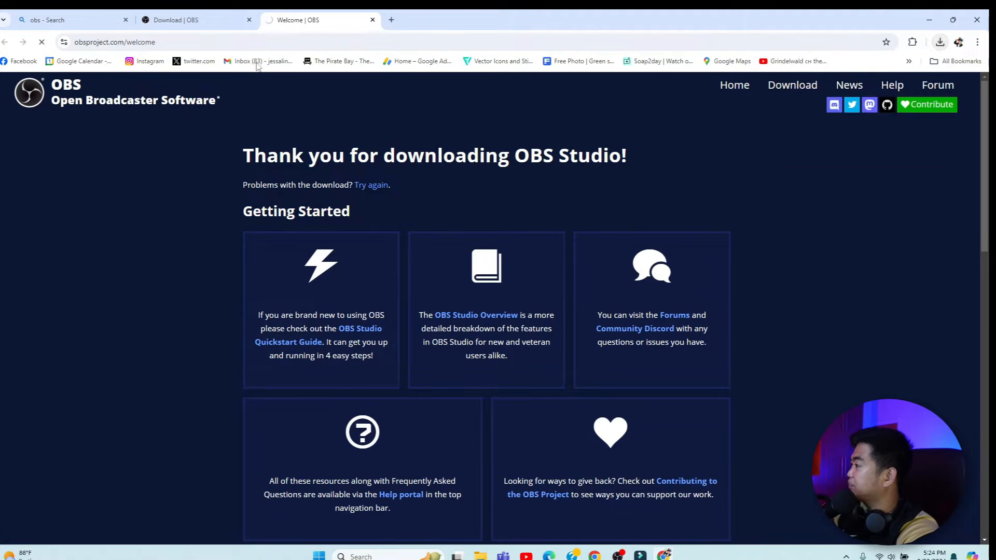
# Close the OBS welcome page and the OBS download page, keeping the search results open.
pyautogui.scroll(-4, 507, 444)
pyautogui.scroll(5, 498, 436)
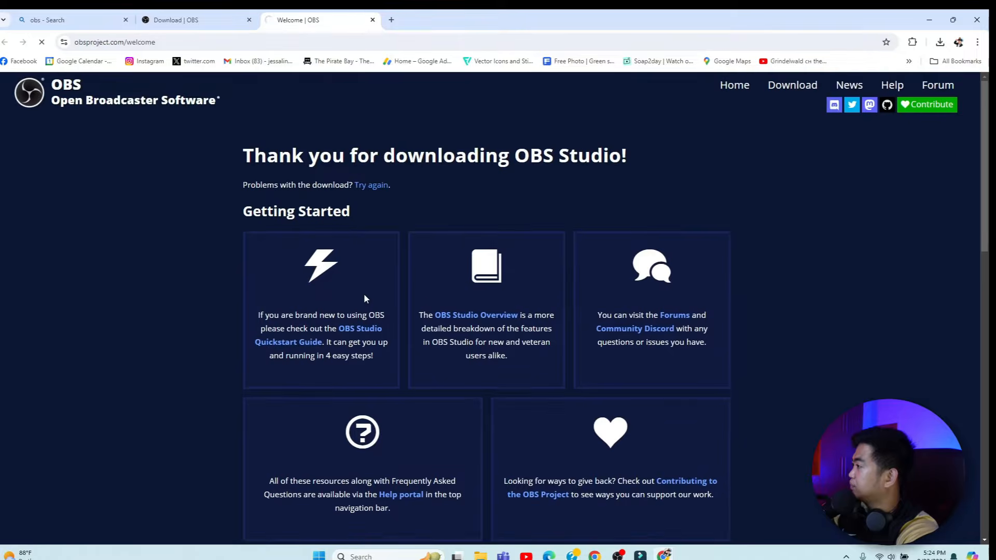
pyautogui.hotkey('ctrl', 'w')
pyautogui.hotkey('ctrl', 'w')
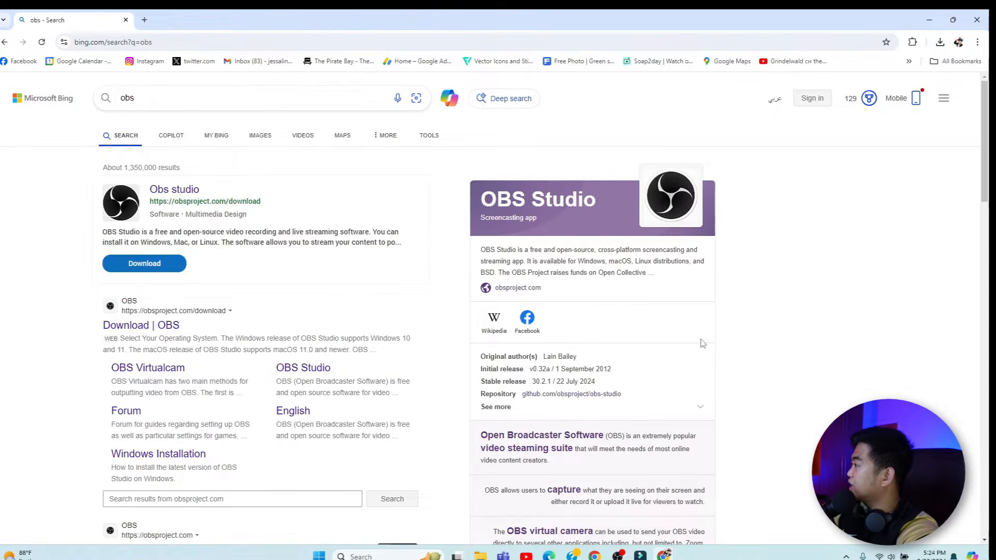
# Launch OBS Studio from the desktop even though an instance is already running, and mute its Mic/Aux audio.
pyautogui.click(929, 20)
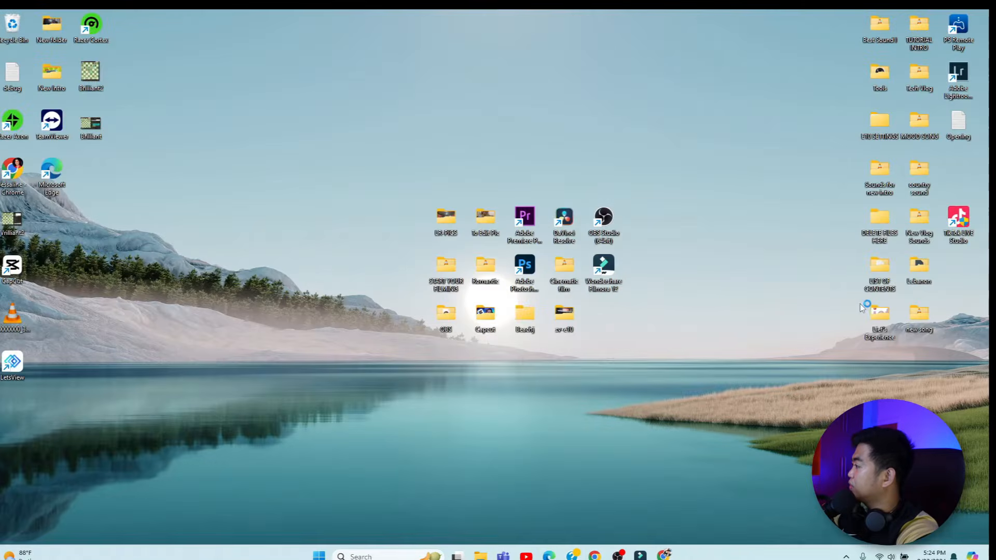
pyautogui.doubleClick(603, 221)
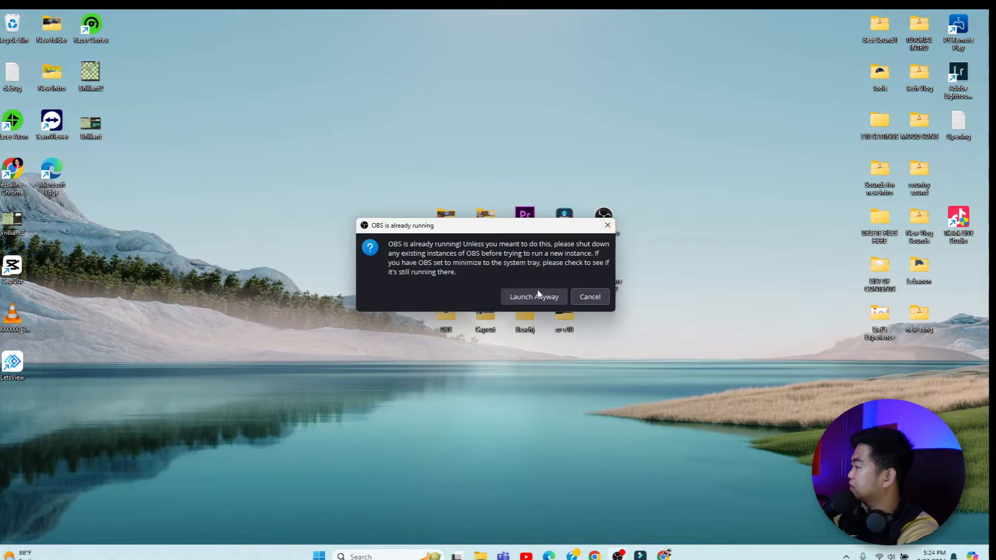
pyautogui.click(538, 297)
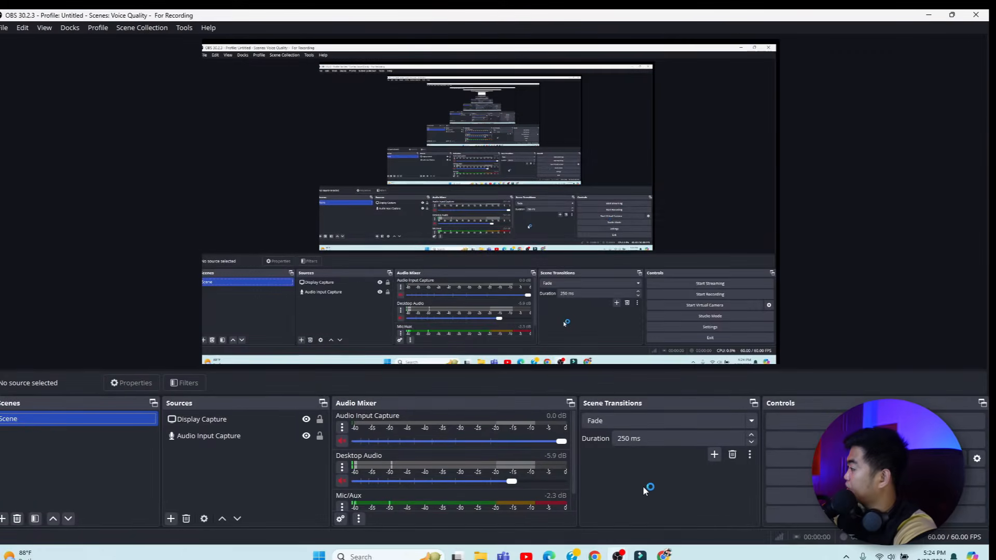
pyautogui.scroll(-1, 397, 501)
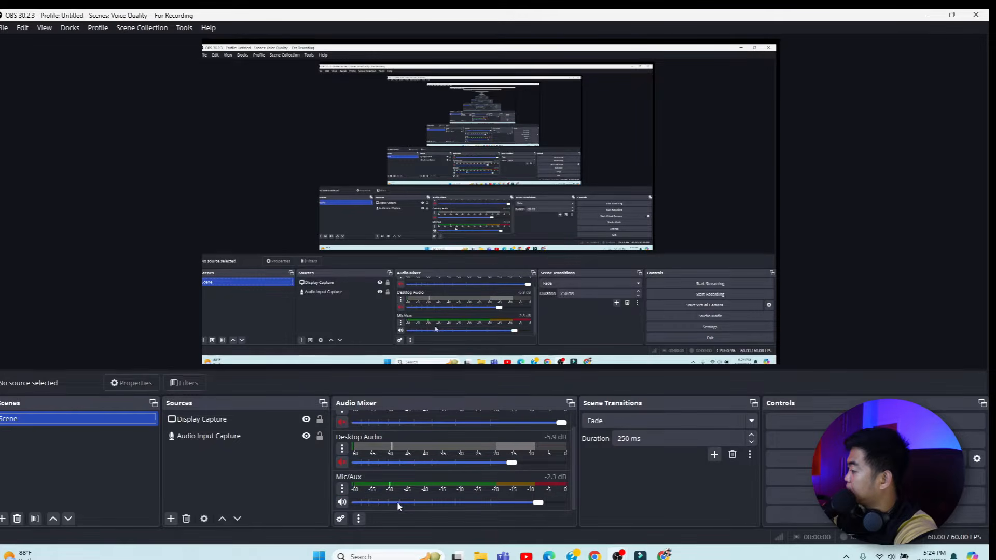
pyautogui.click(342, 502)
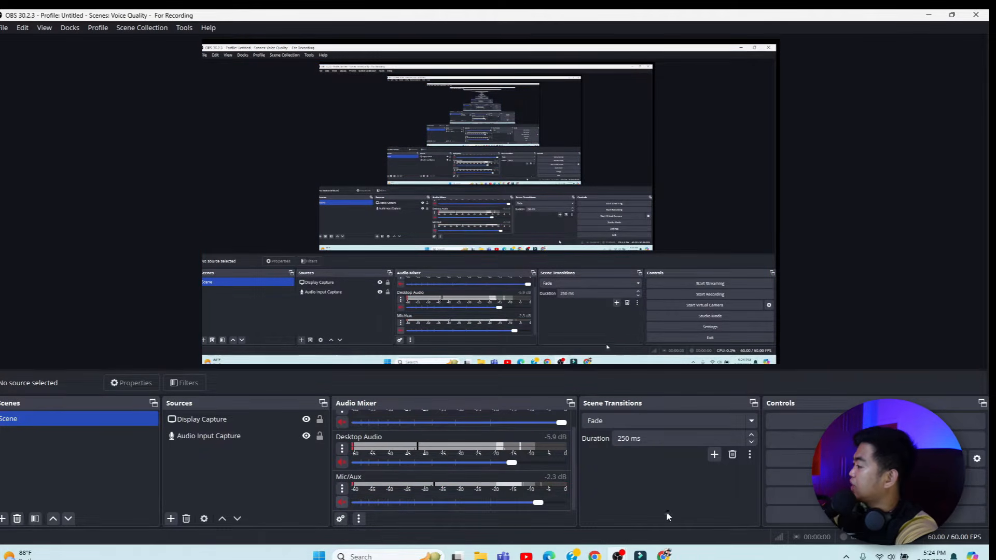
# Switch back to the browser and search Bing for "letsview pc".
pyautogui.click(664, 556)
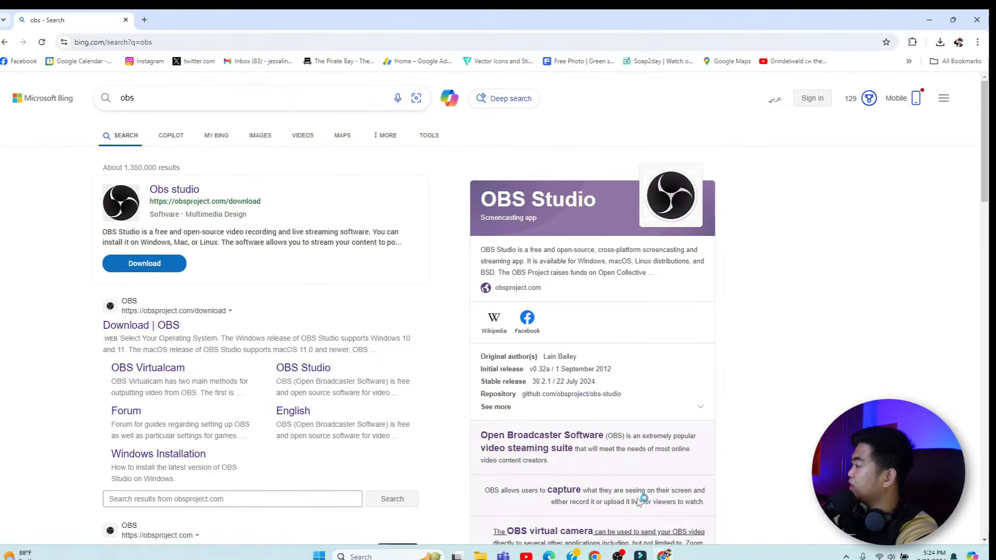
pyautogui.click(270, 102)
pyautogui.click(270, 102)
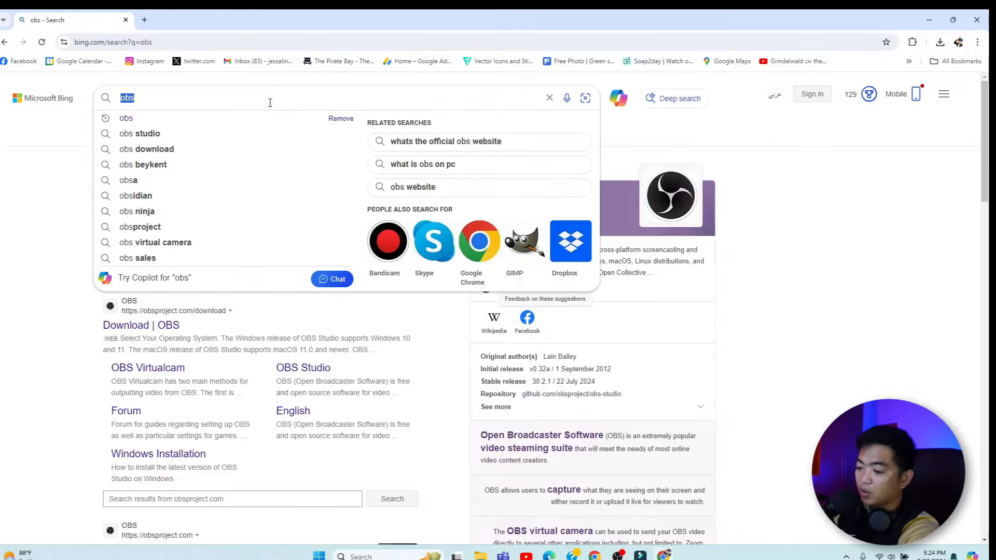
pyautogui.write('we')
pyautogui.press('BackSpace')
pyautogui.press('BackSpace')
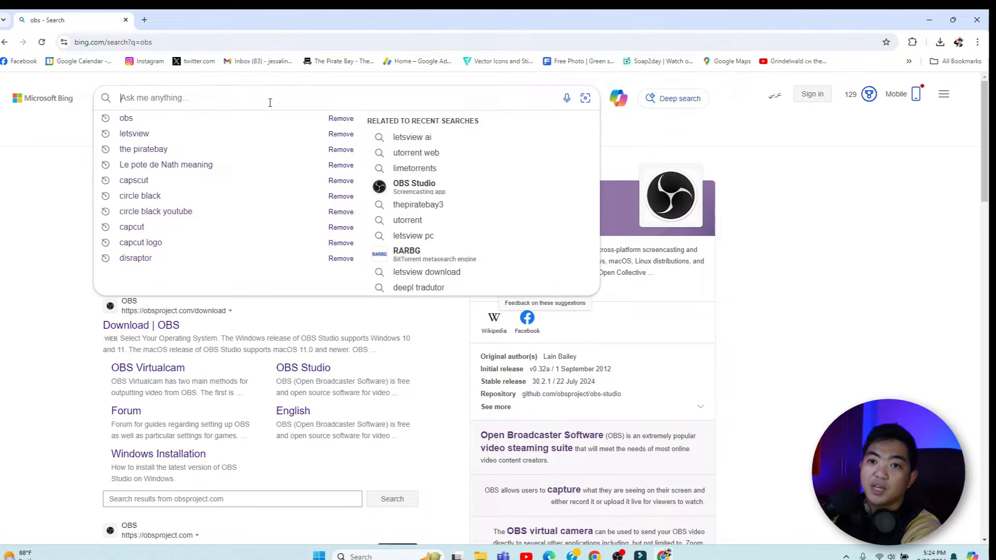
pyautogui.write('we')
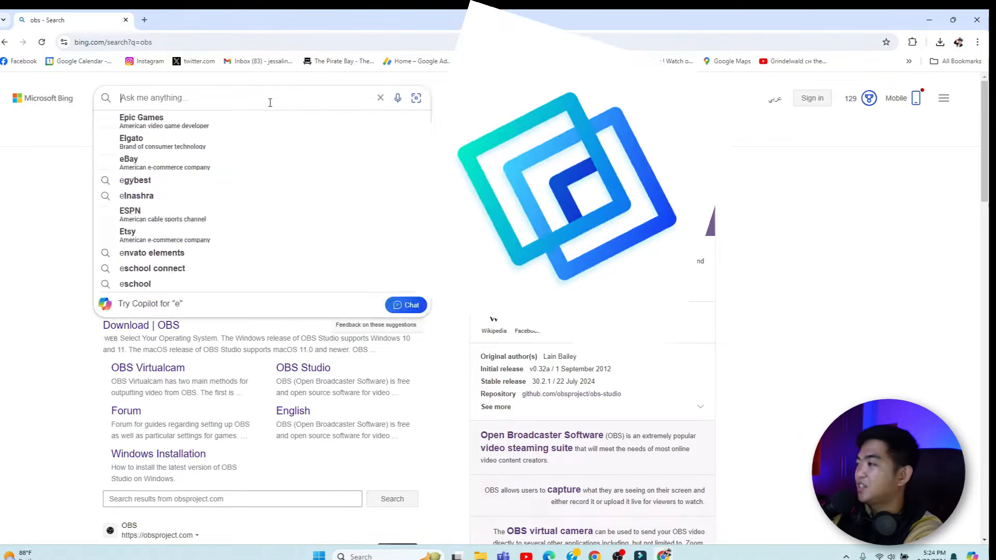
pyautogui.press('BackSpace')
pyautogui.press('BackSpace')
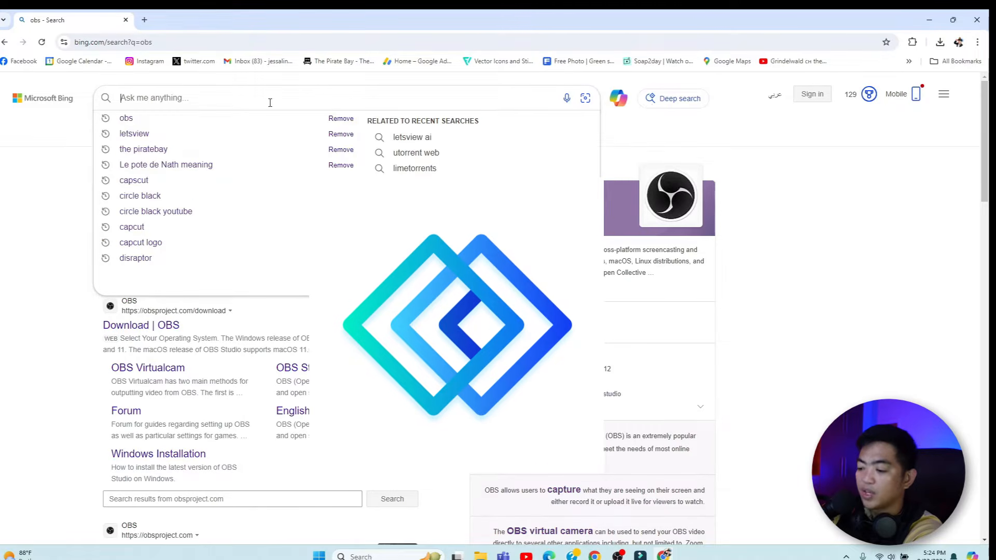
pyautogui.write('lets')
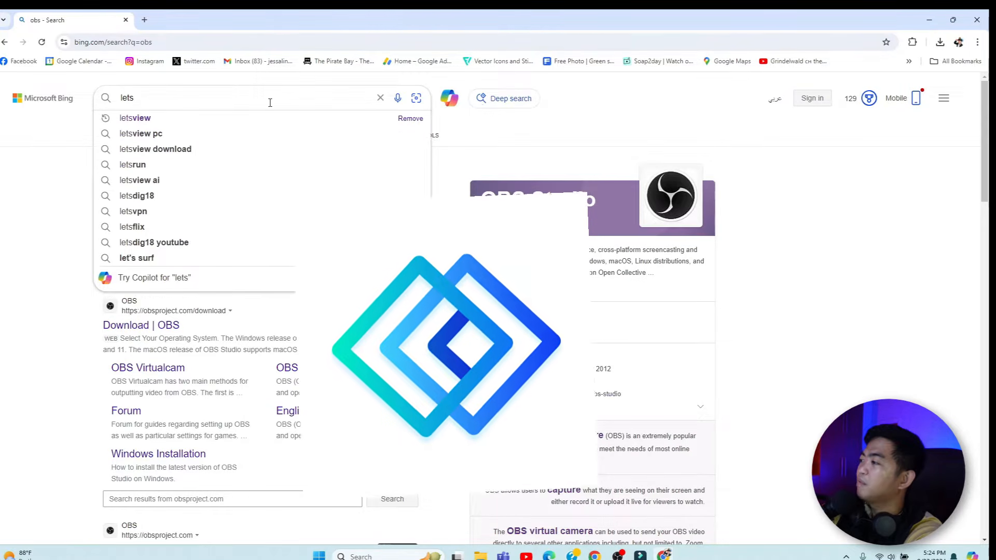
pyautogui.write('view')
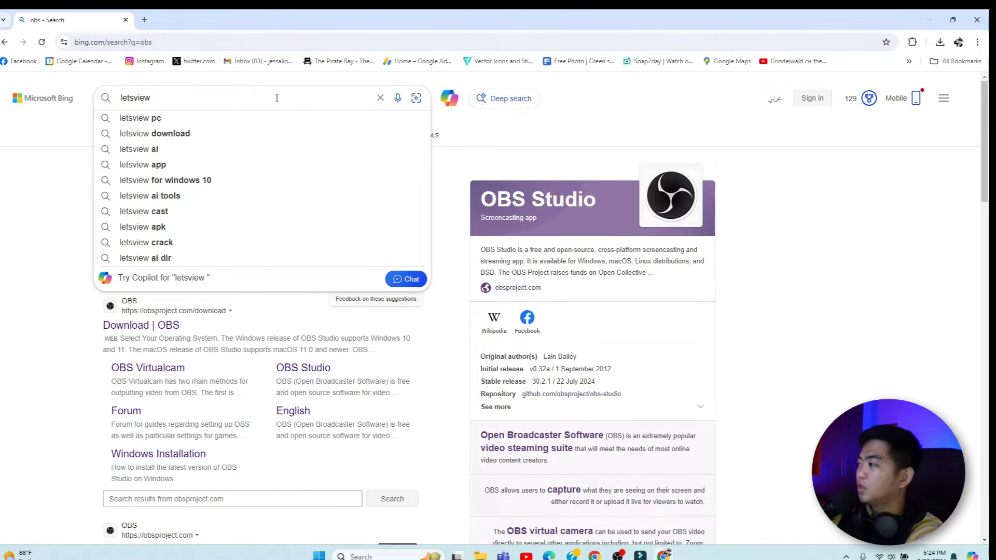
pyautogui.click(188, 118)
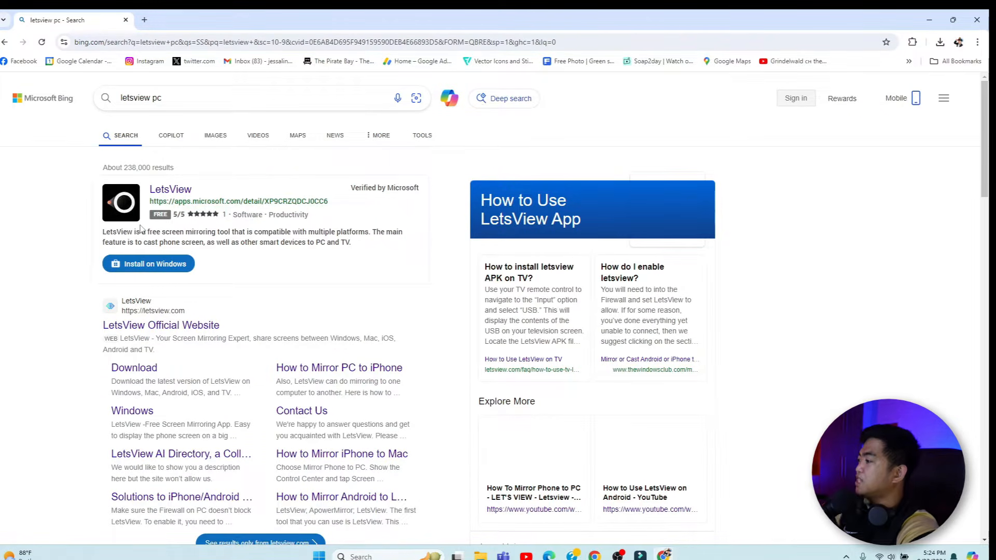
# Locate the LetsView download link in the search results and check the recent downloads for the LetsView installer.
pyautogui.click(139, 371)
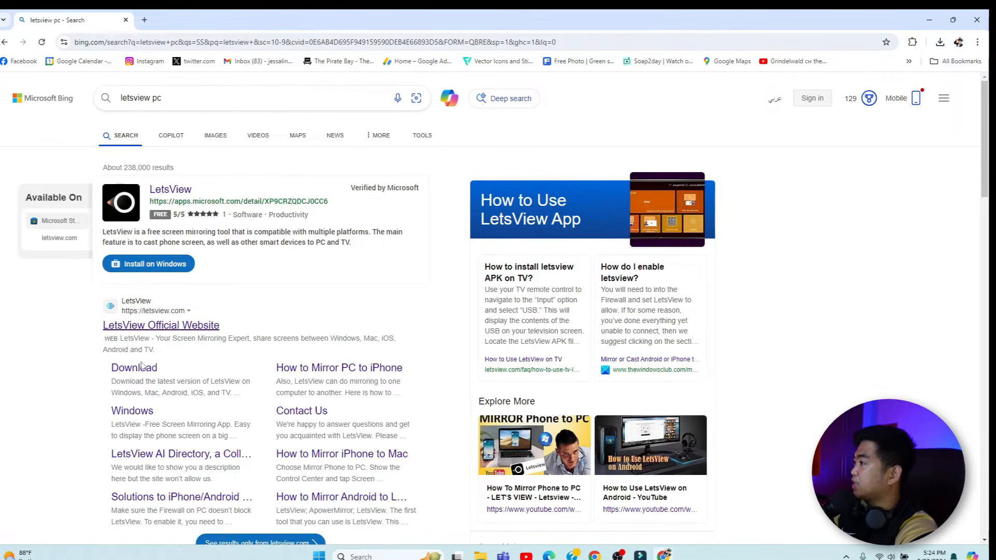
pyautogui.click(140, 367)
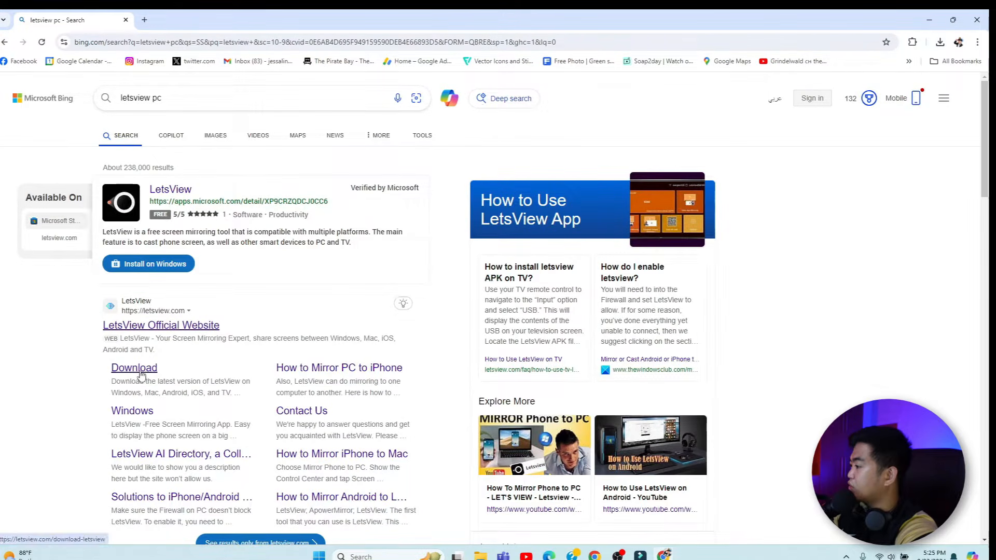
pyautogui.click(939, 42)
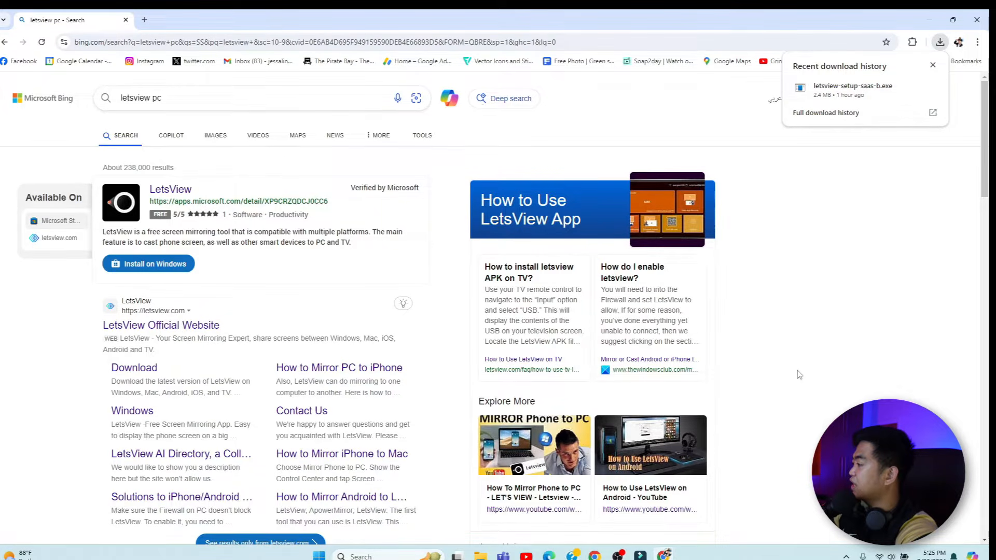
# Show the desktop, place the LetsView shortcut beneath the OBS folder in the central icon group, and launch LetsView.
pyautogui.press('super+d')
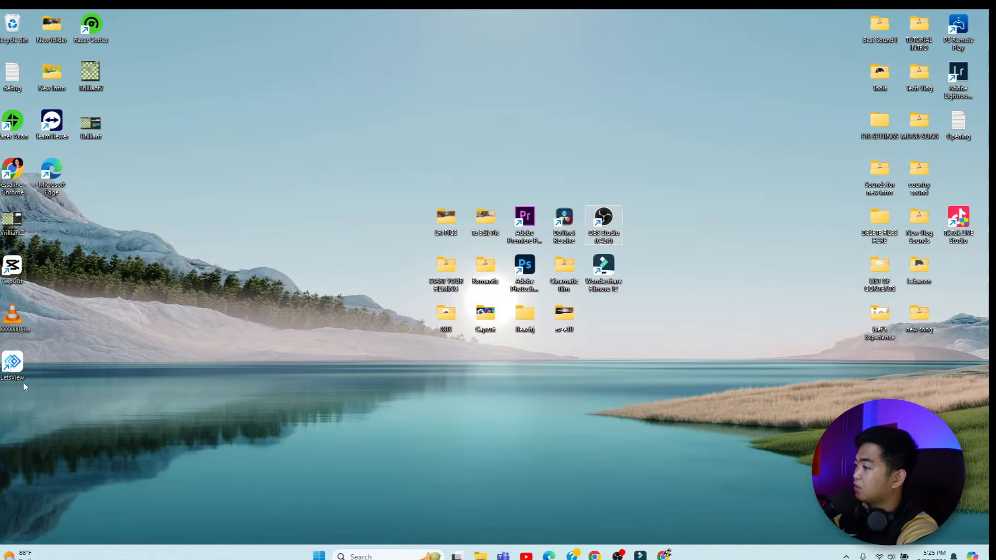
pyautogui.moveTo(13, 374); pyautogui.dragTo(447, 370)
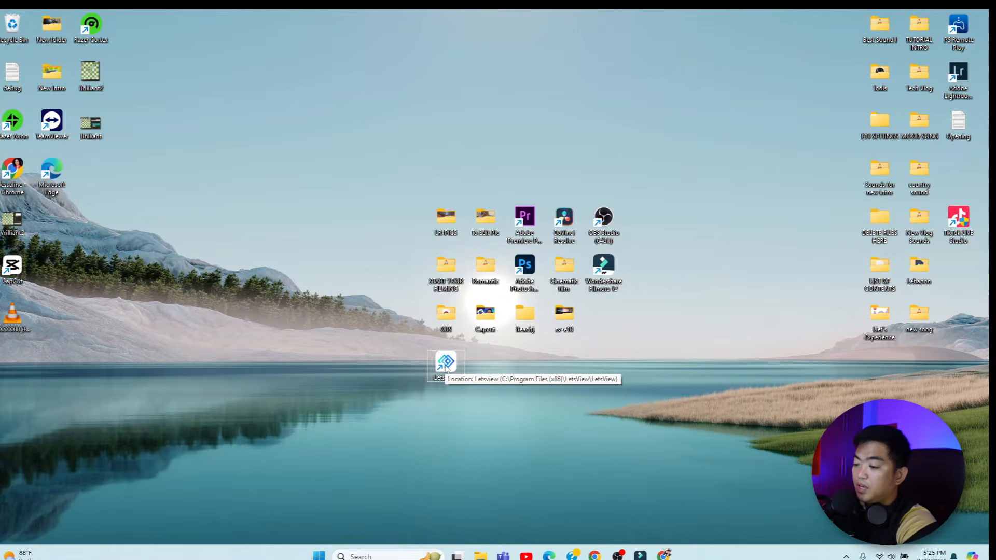
pyautogui.doubleClick(445, 363)
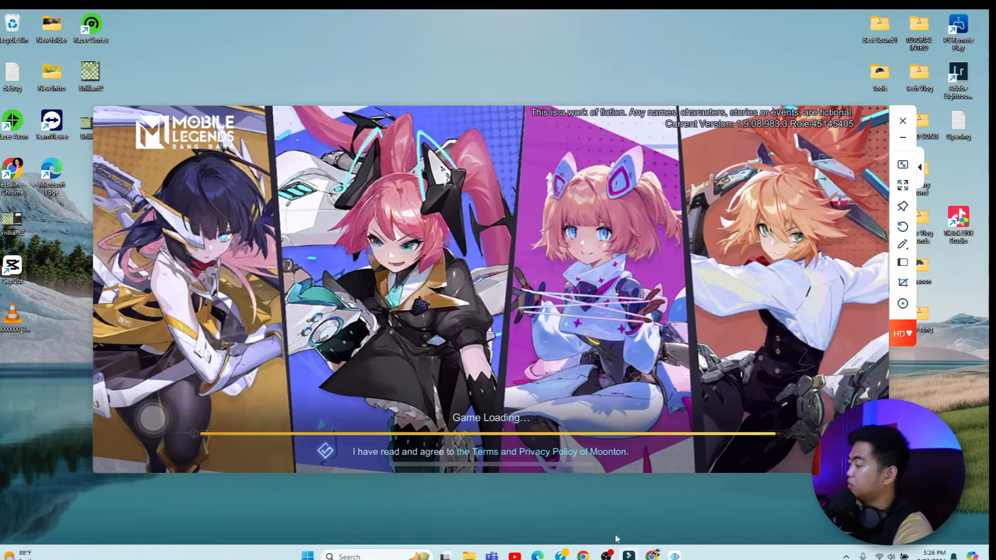
# Switch to OBS Studio and add a new visible Game Capture source with the default name to the scene.
pyautogui.moveTo(606, 555)
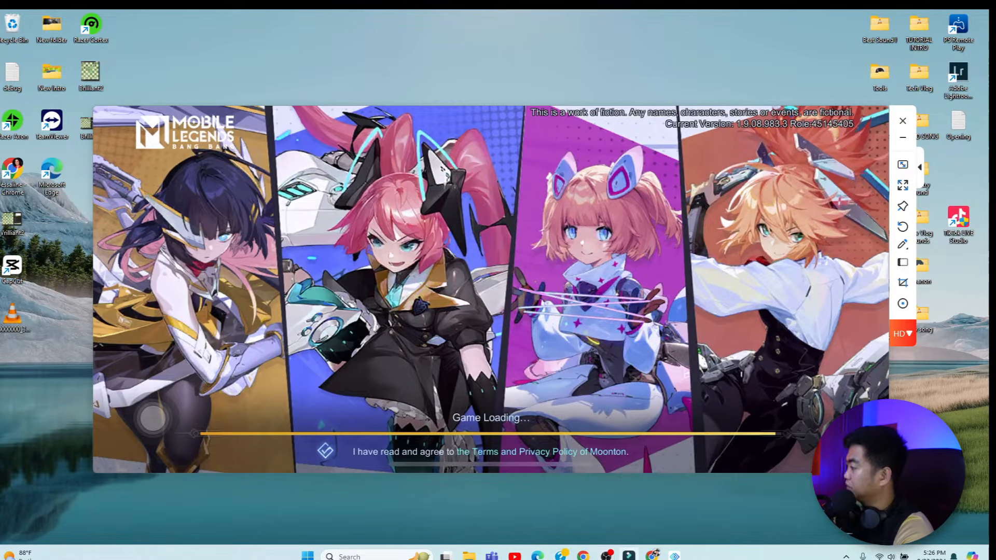
pyautogui.click(647, 518)
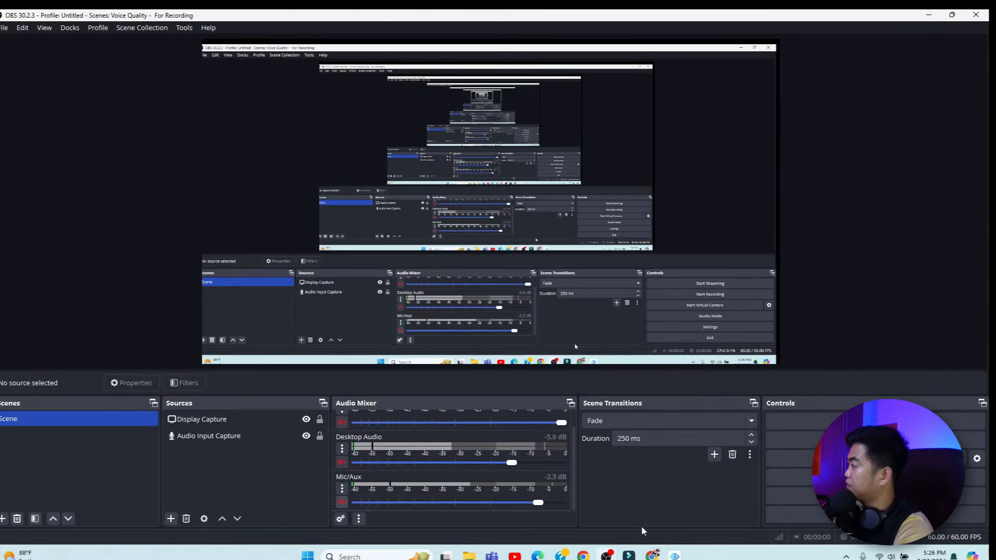
pyautogui.click(172, 519)
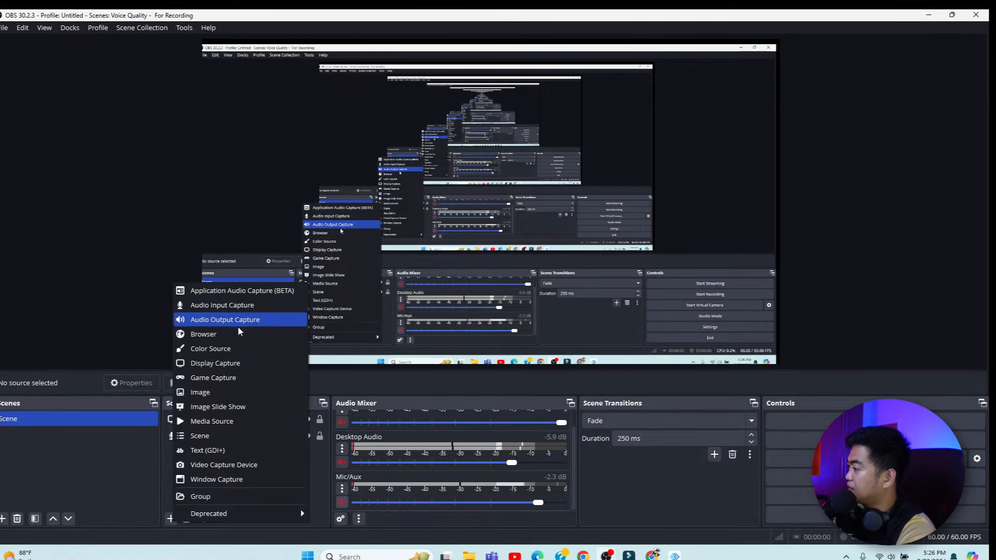
pyautogui.click(231, 379)
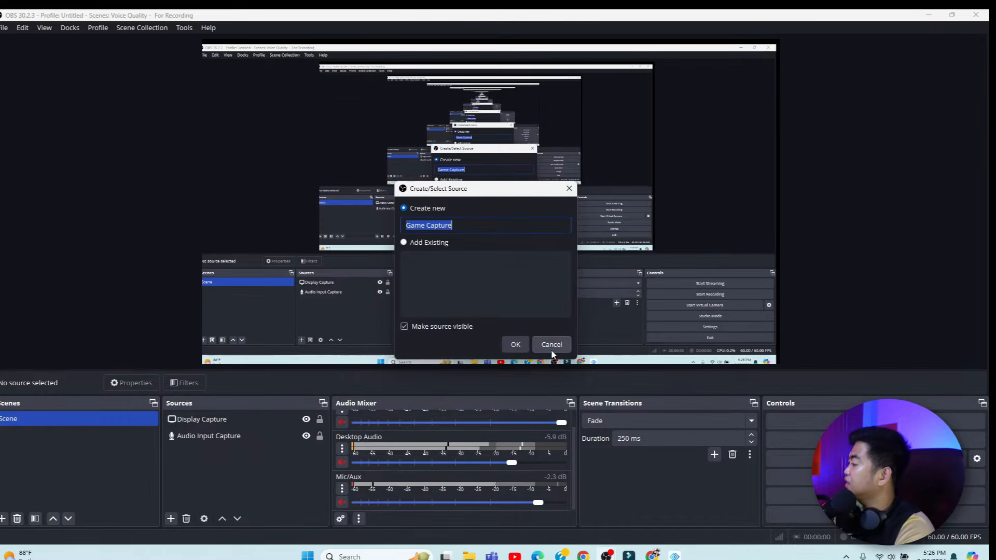
pyautogui.click(518, 346)
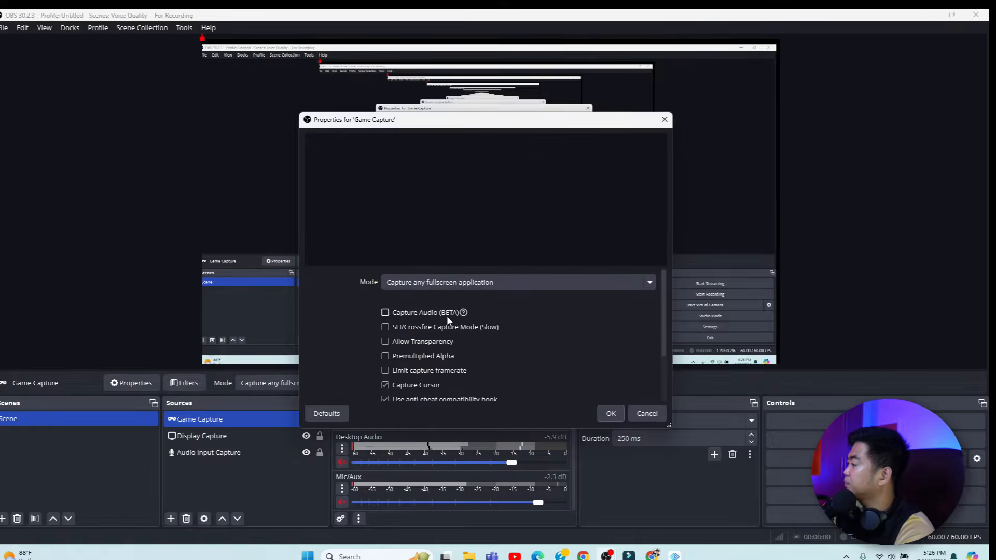
# Set the Game Capture mode to Capture specific window and choose the [Letsview.exe]: LetsView [Cast] window as its target.
pyautogui.click(449, 284)
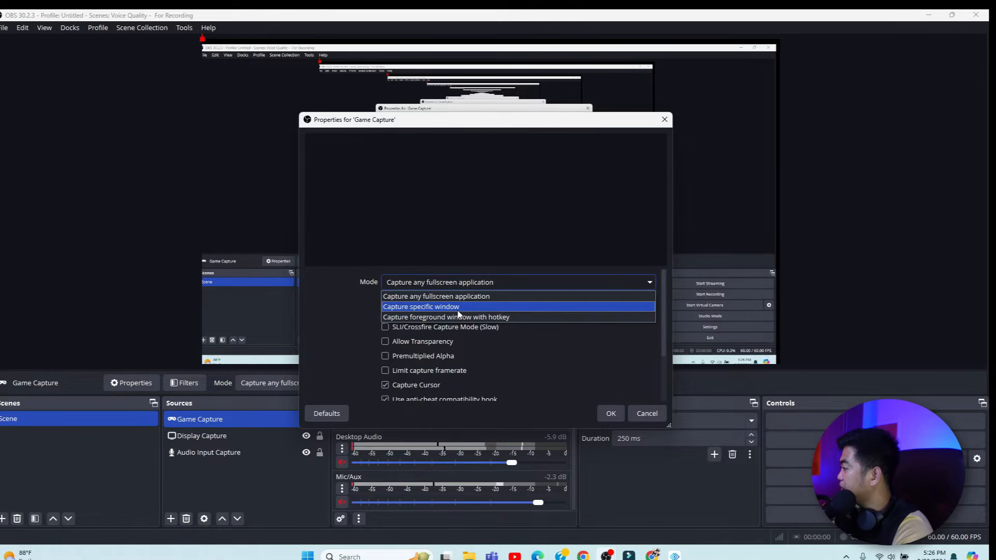
pyautogui.click(458, 308)
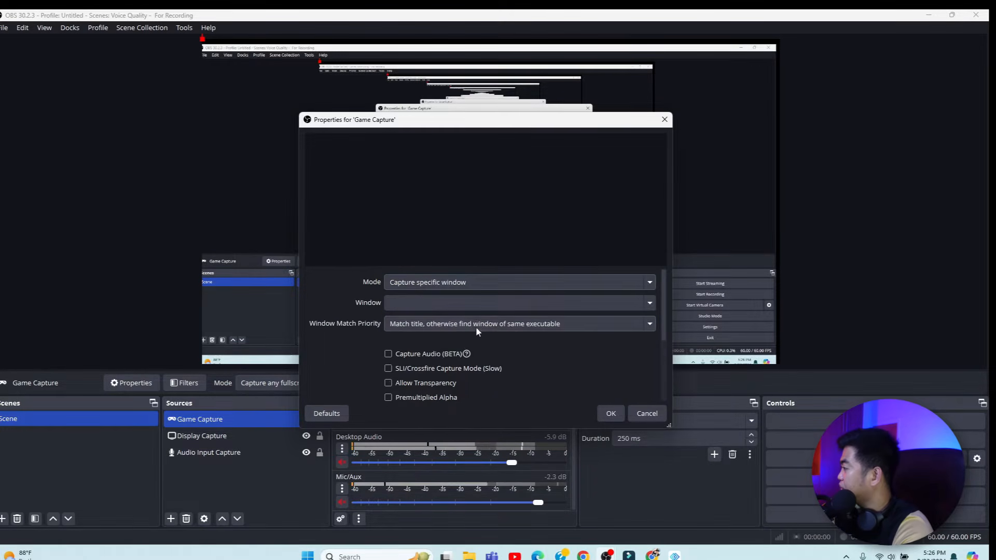
pyautogui.click(454, 304)
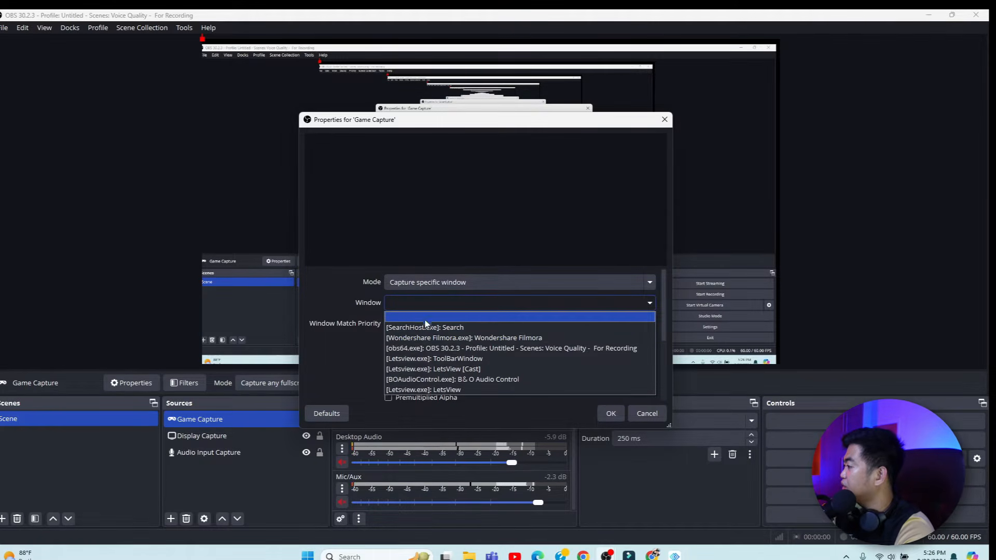
pyautogui.click(431, 370)
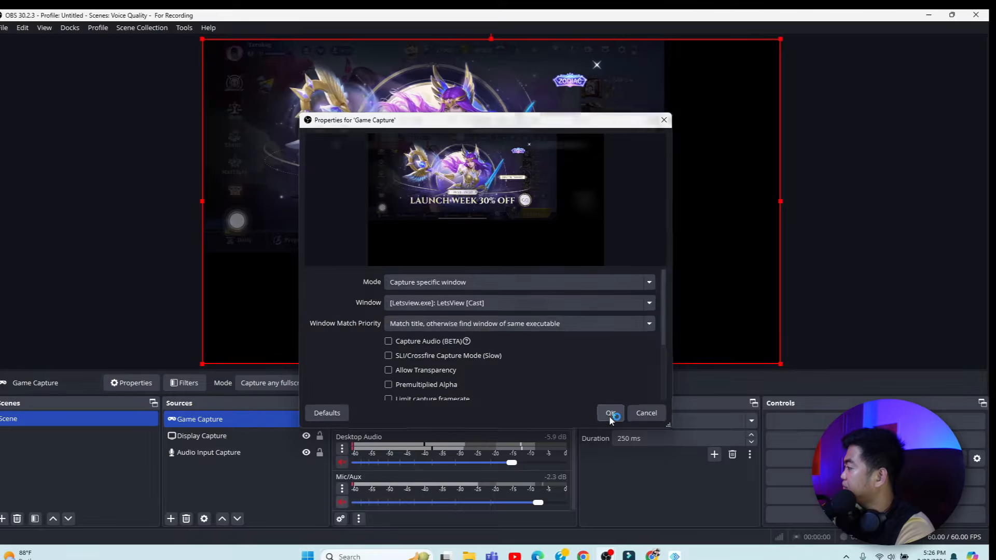
pyautogui.click(610, 414)
# Confirm the Game Capture properties, enlarge the source until the mirrored game spans the canvas width, and shift it slightly to fit.
pyautogui.click(544, 312)
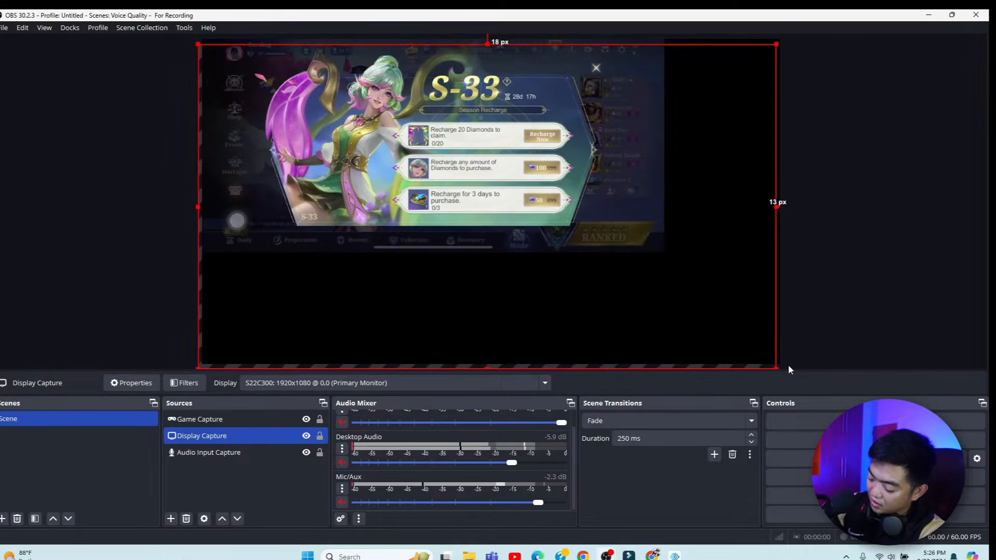
pyautogui.click(509, 154)
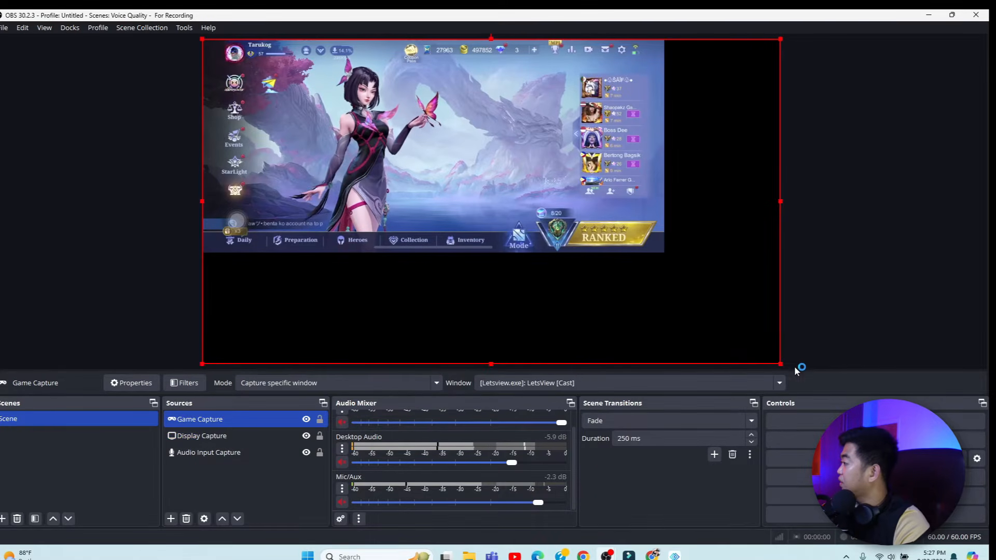
pyautogui.moveTo(781, 365); pyautogui.dragTo(948, 460)
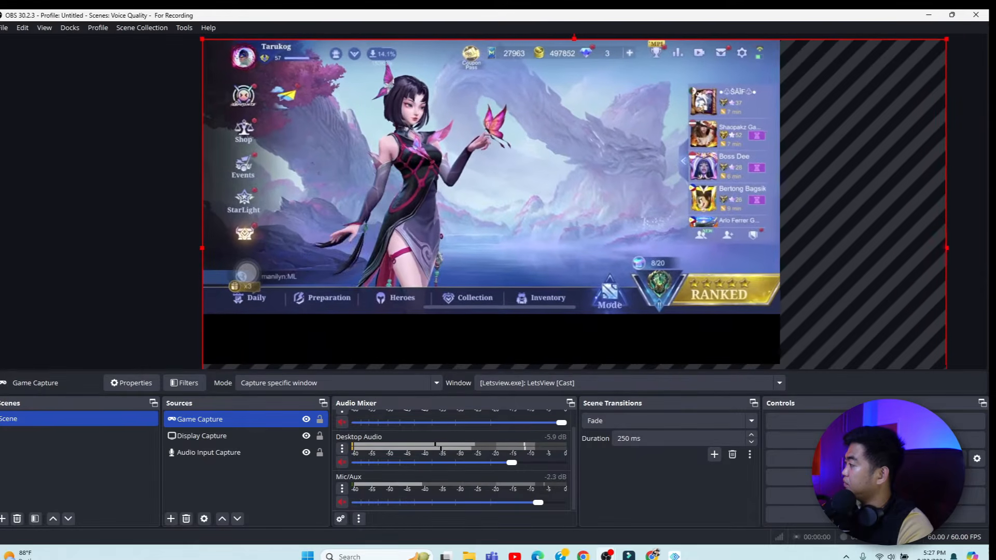
pyautogui.moveTo(558, 223); pyautogui.dragTo(543, 193)
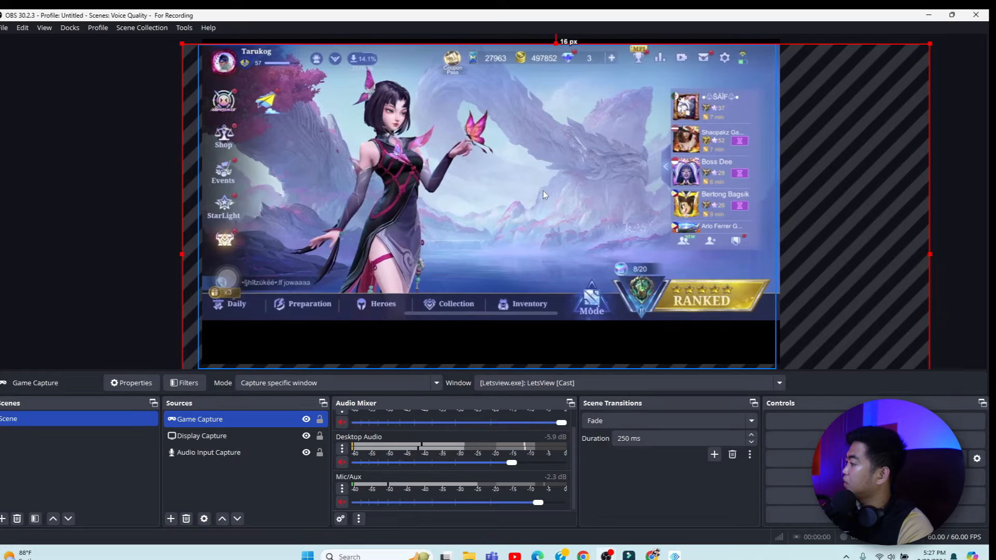
pyautogui.click(69, 221)
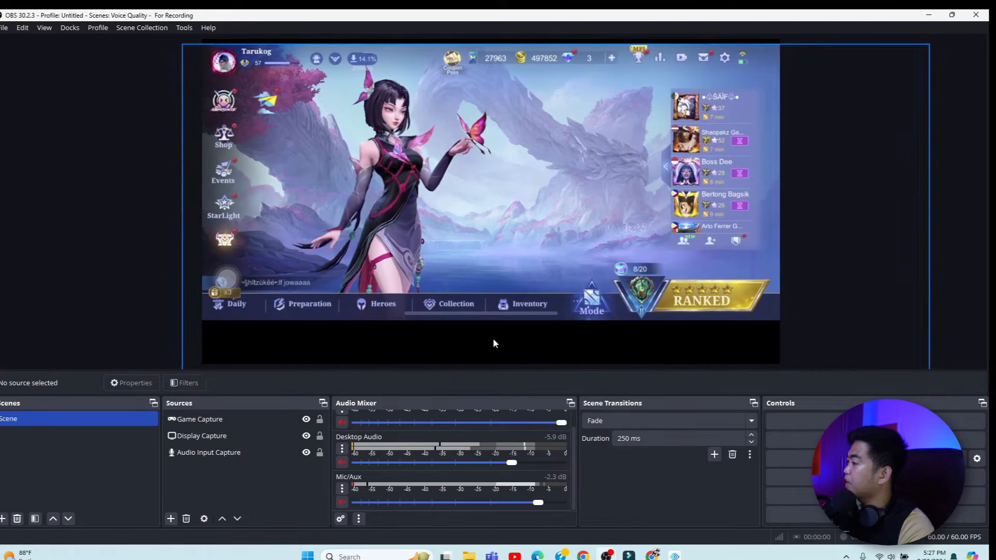
# Add a new visible Video Capture Device source with the default name, using USB Video Device as the camera.
pyautogui.click(174, 517)
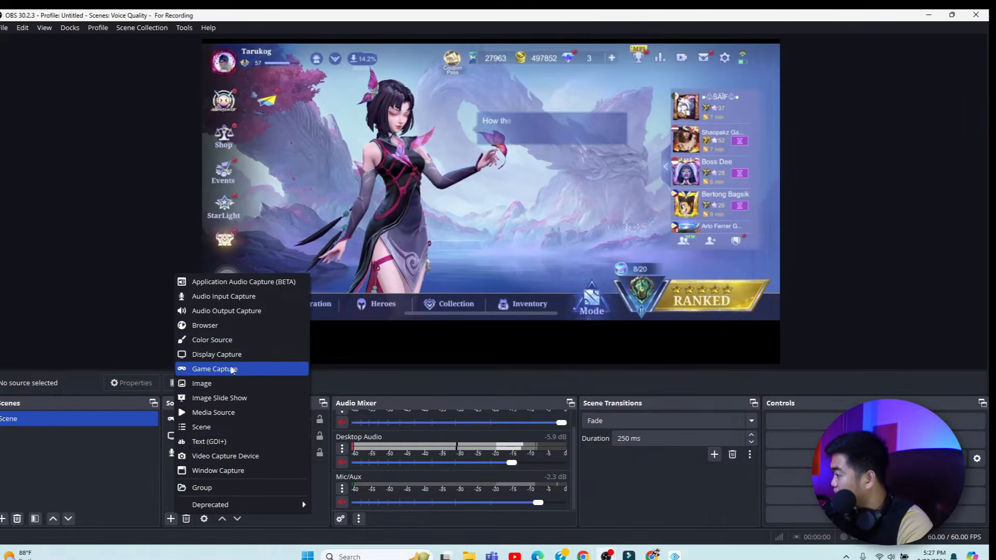
pyautogui.click(225, 456)
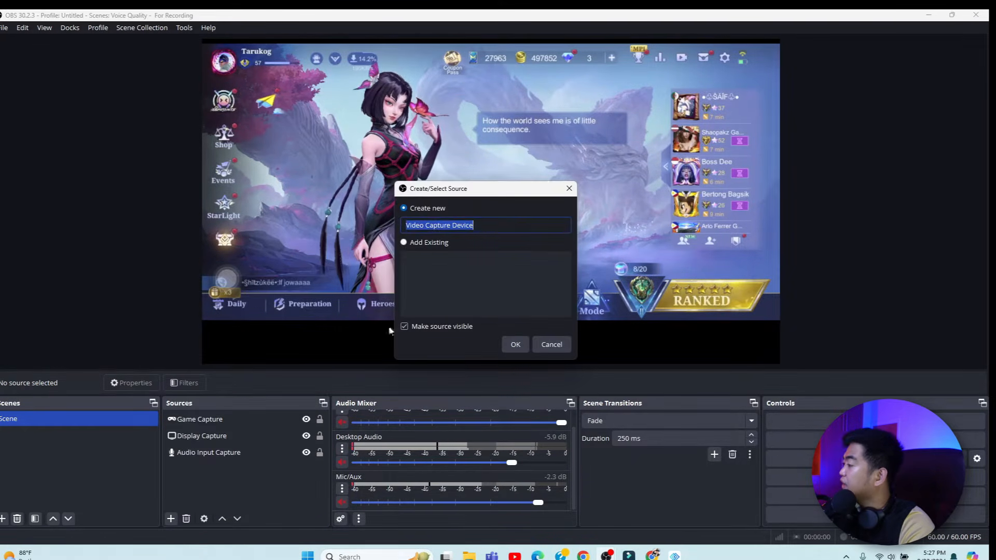
pyautogui.click(513, 344)
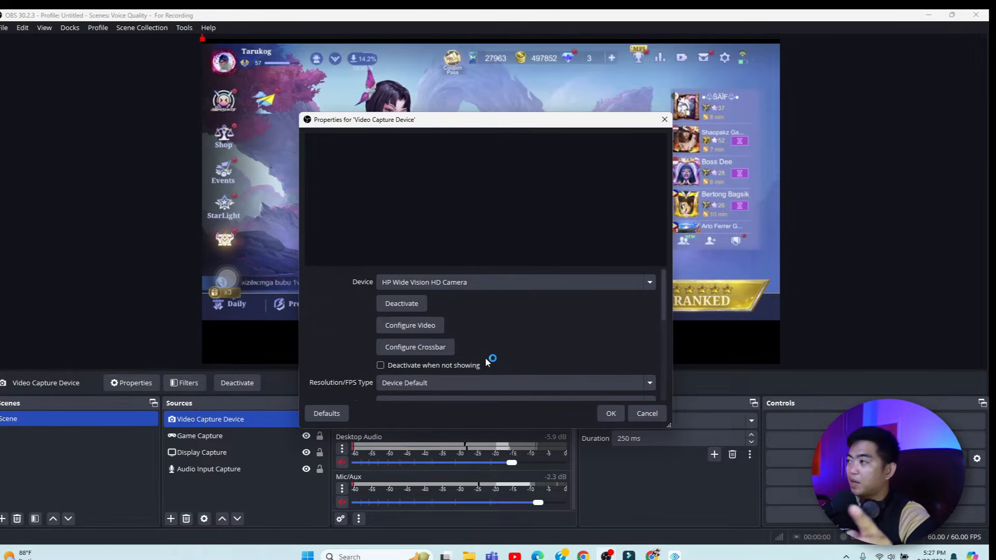
pyautogui.click(481, 285)
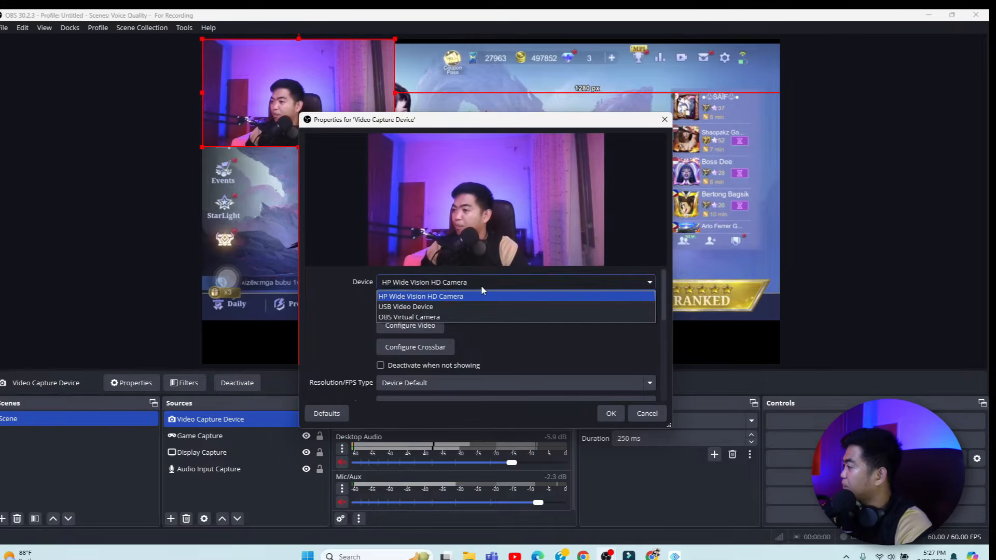
pyautogui.click(477, 307)
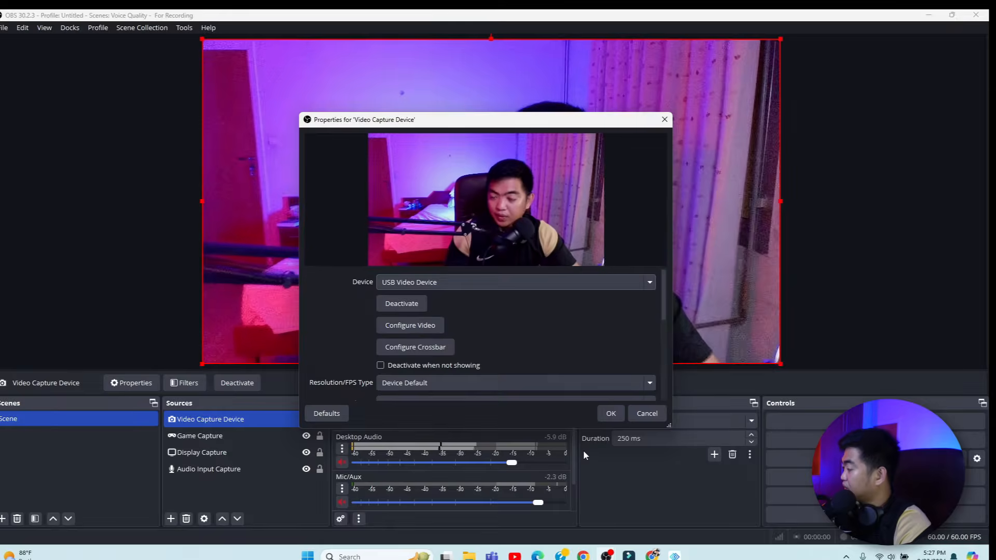
pyautogui.click(609, 414)
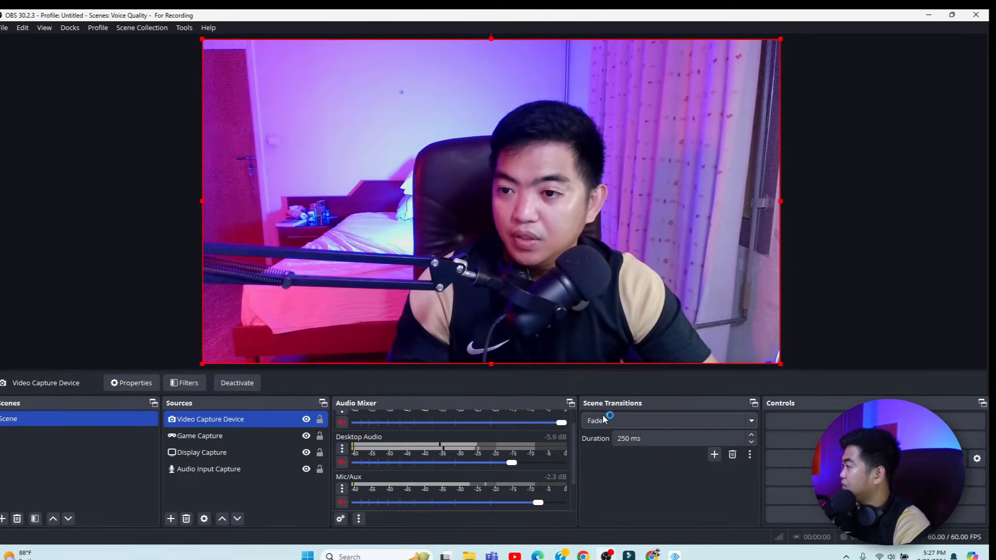
# Shrink the webcam source to a small thumbnail in the lower-right corner of the canvas.
pyautogui.moveTo(202, 40); pyautogui.dragTo(654, 356)
pyautogui.click(806, 257)
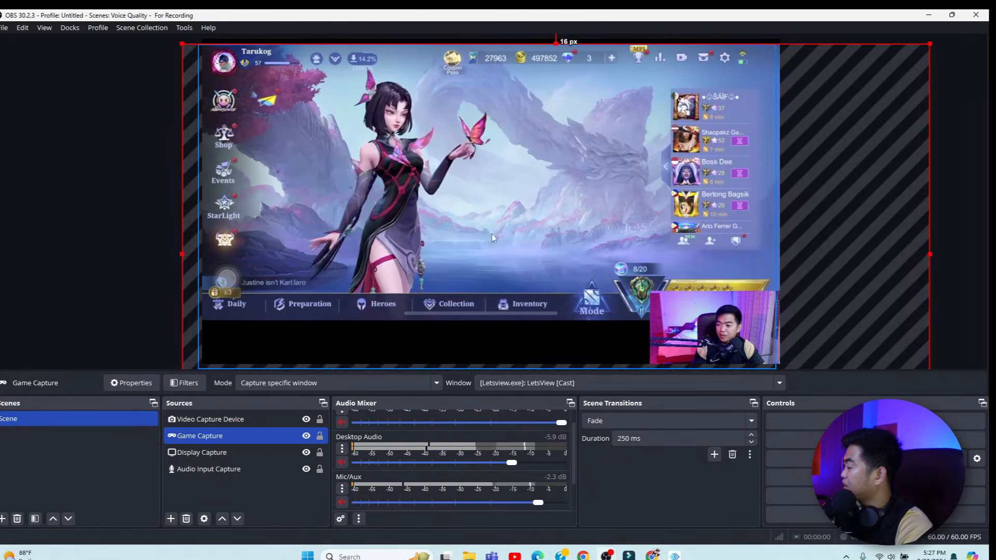
pyautogui.click(89, 255)
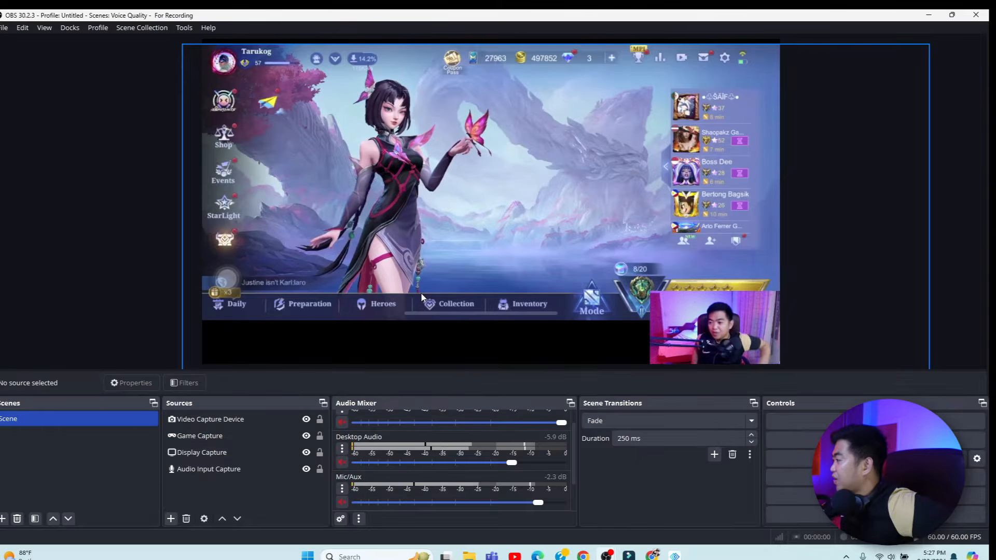
# Move the Game Capture source down to the bottom of the canvas, leaving a free strip above the game image.
pyautogui.click(387, 288)
pyautogui.moveTo(324, 254); pyautogui.dragTo(341, 285)
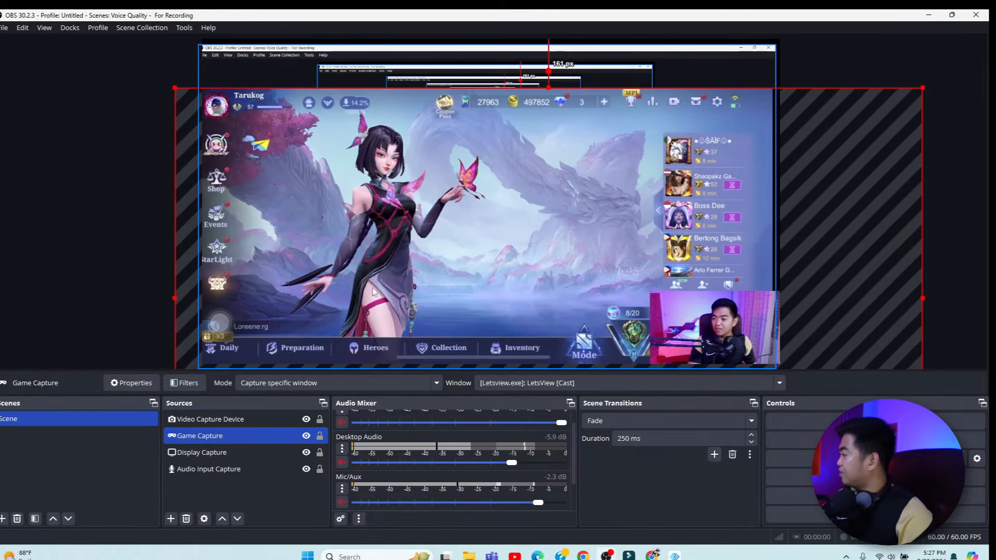
pyautogui.click(101, 285)
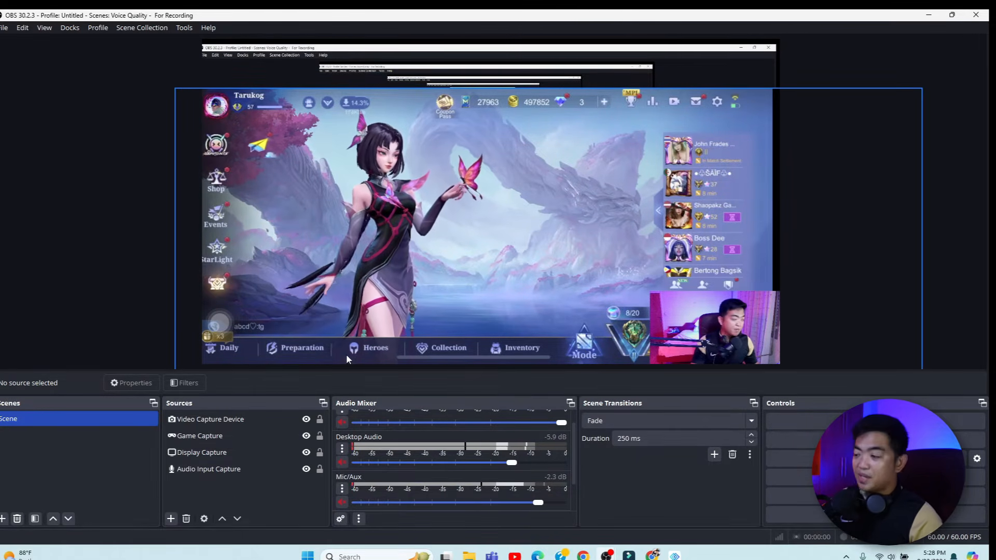
# Add a new visible Image source with the default name to the scene.
pyautogui.click(170, 519)
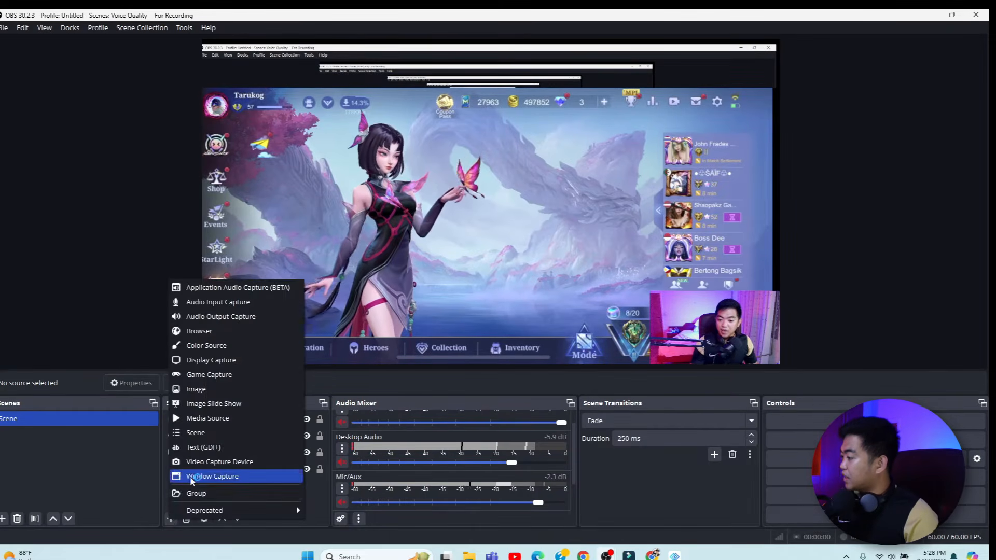
pyautogui.click(204, 390)
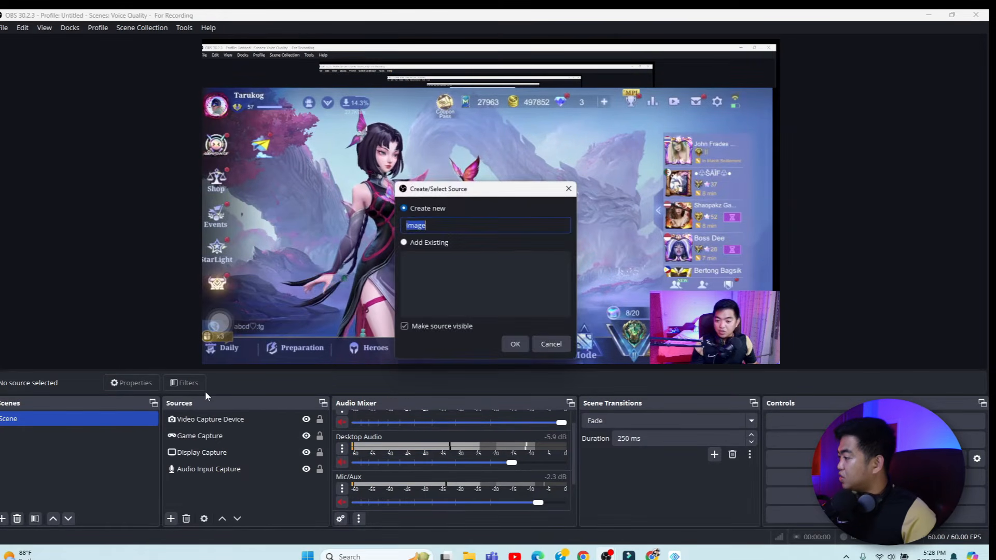
pyautogui.click(521, 344)
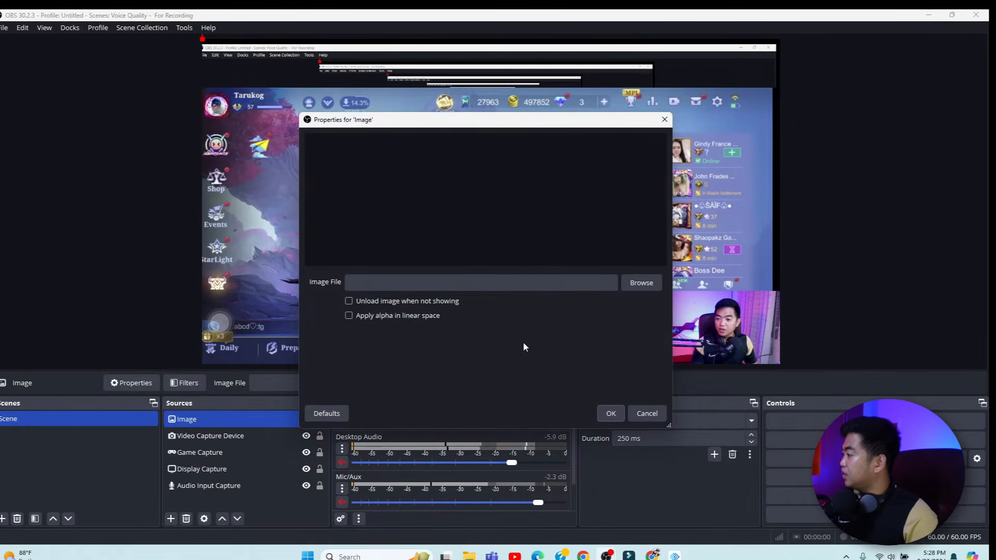
# Load Untitled-2.jpg from the Tech Vlog folder on the Desktop as the Image source's file.
pyautogui.click(641, 283)
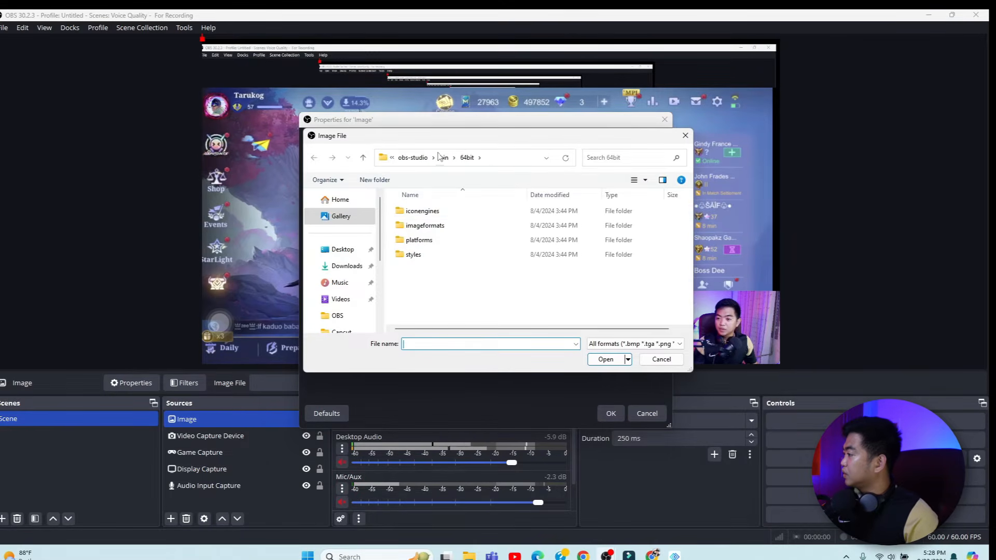
pyautogui.click(341, 252)
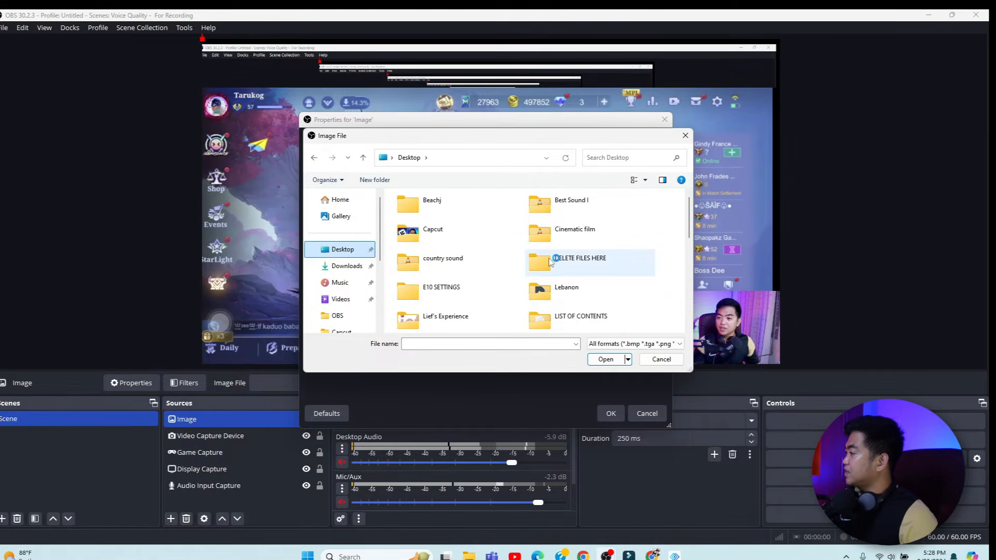
pyautogui.click(564, 260)
pyautogui.scroll(-5, 578, 305)
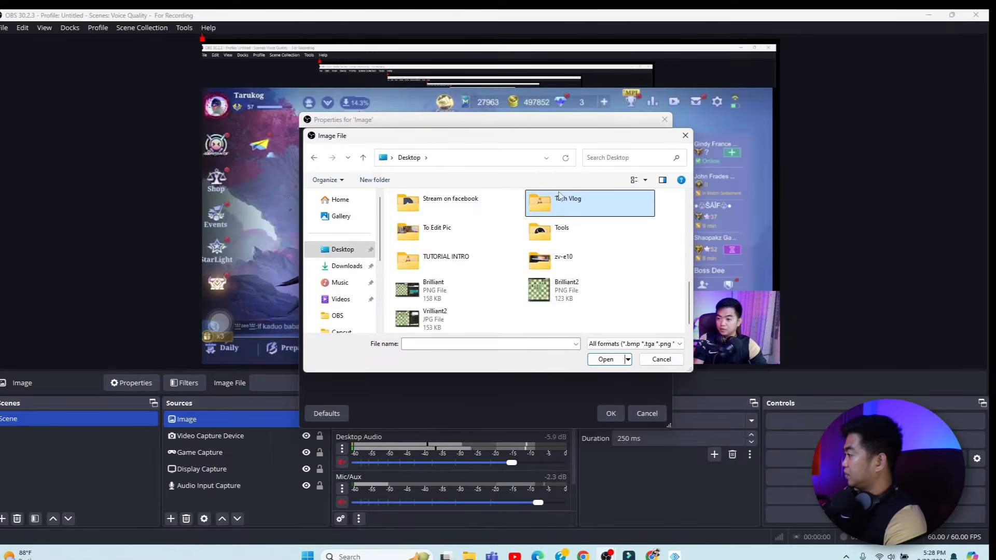
pyautogui.doubleClick(560, 200)
pyautogui.scroll(-5, 528, 260)
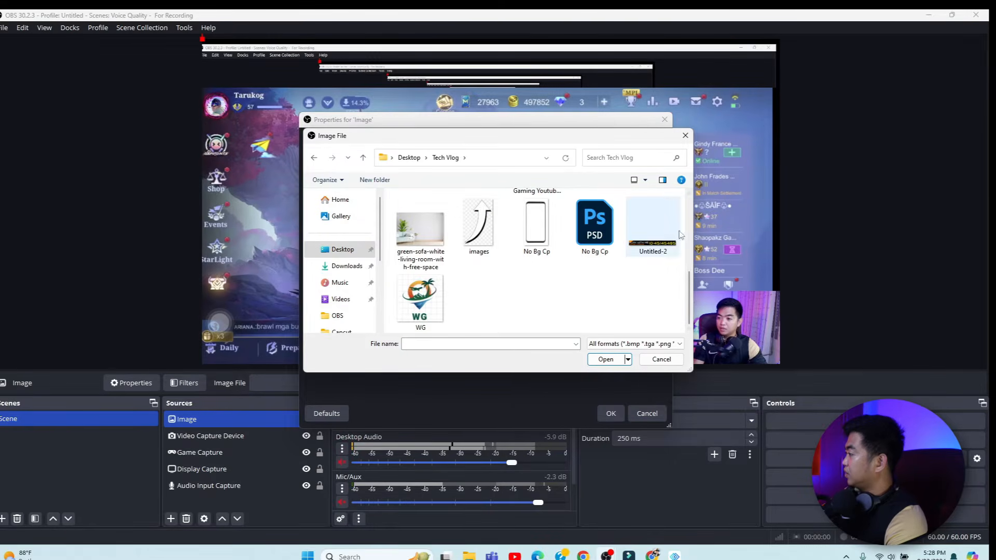
pyautogui.doubleClick(665, 244)
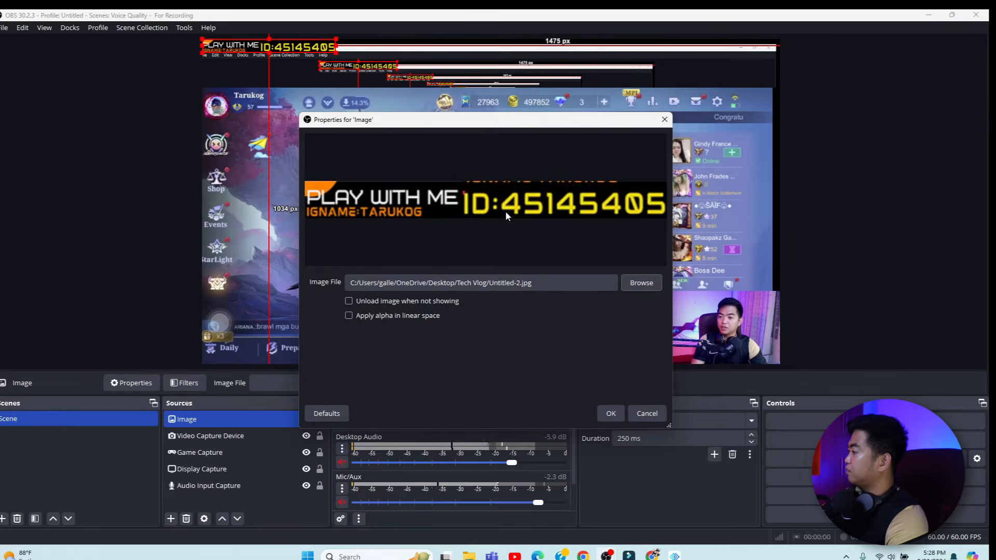
pyautogui.click(611, 413)
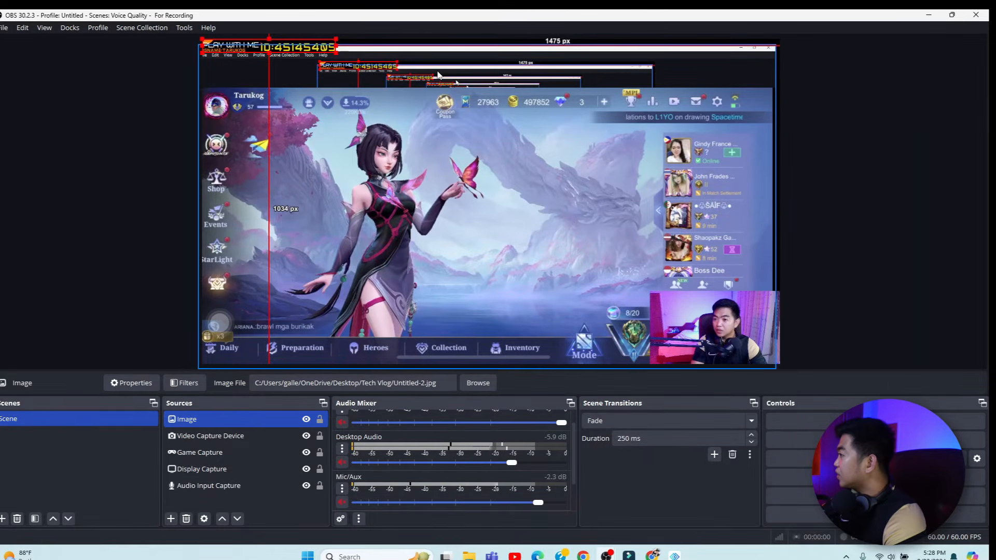
# Enlarge the PLAY WITH ME banner and position it across the top strip of the canvas above the game.
pyautogui.click(421, 79)
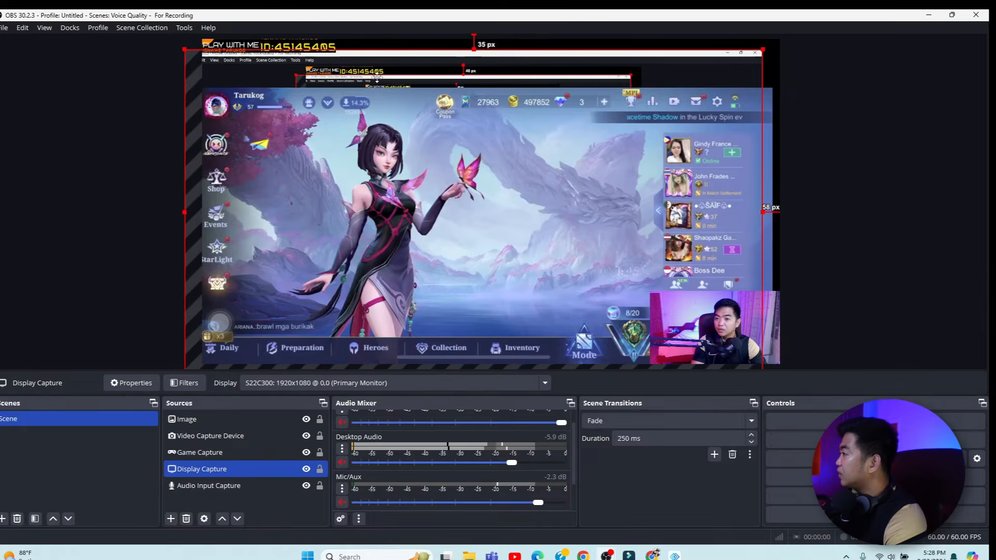
pyautogui.moveTo(279, 46); pyautogui.dragTo(767, 35)
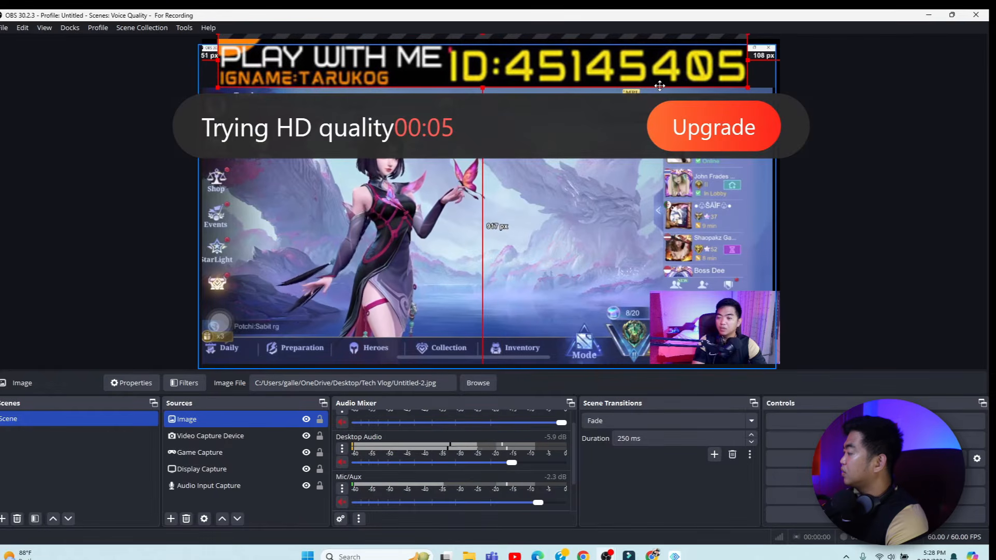
pyautogui.click(850, 202)
pyautogui.click(411, 68)
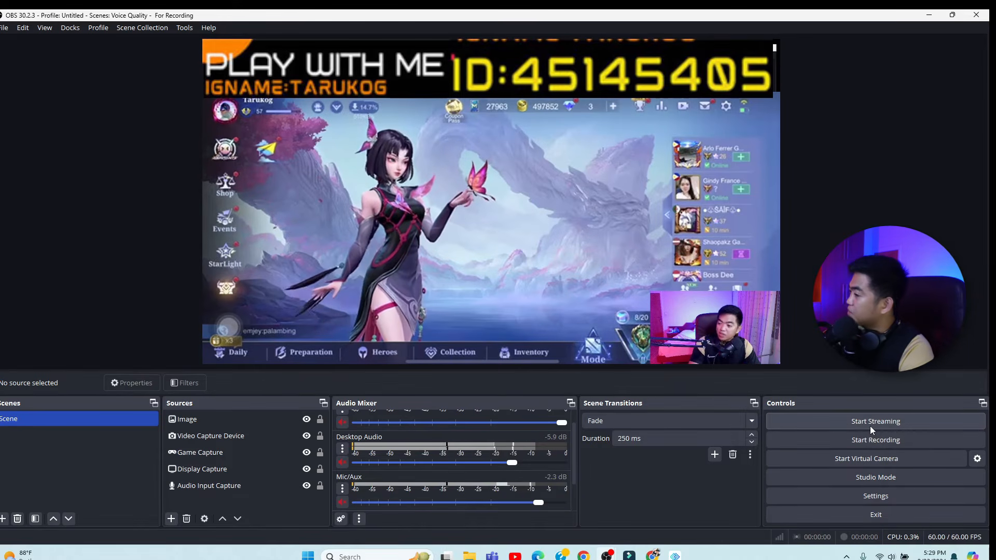
# Try to start streaming and go to the stream settings.
pyautogui.click(874, 423)
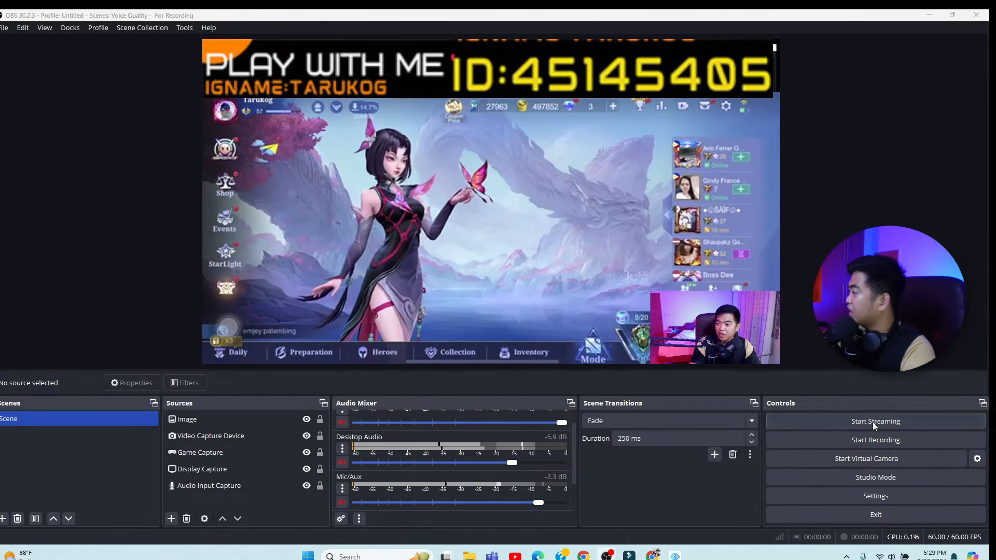
pyautogui.click(527, 300)
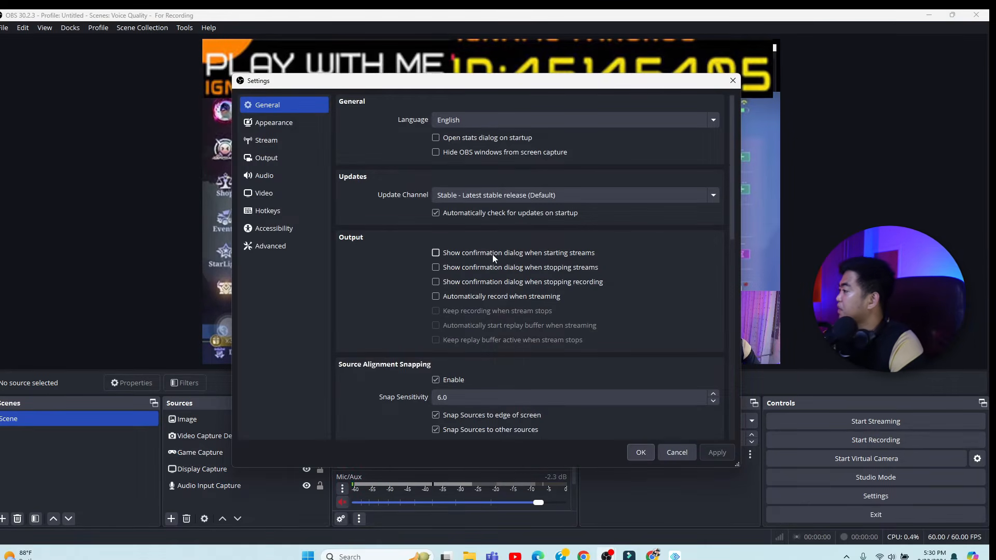
pyautogui.click(281, 142)
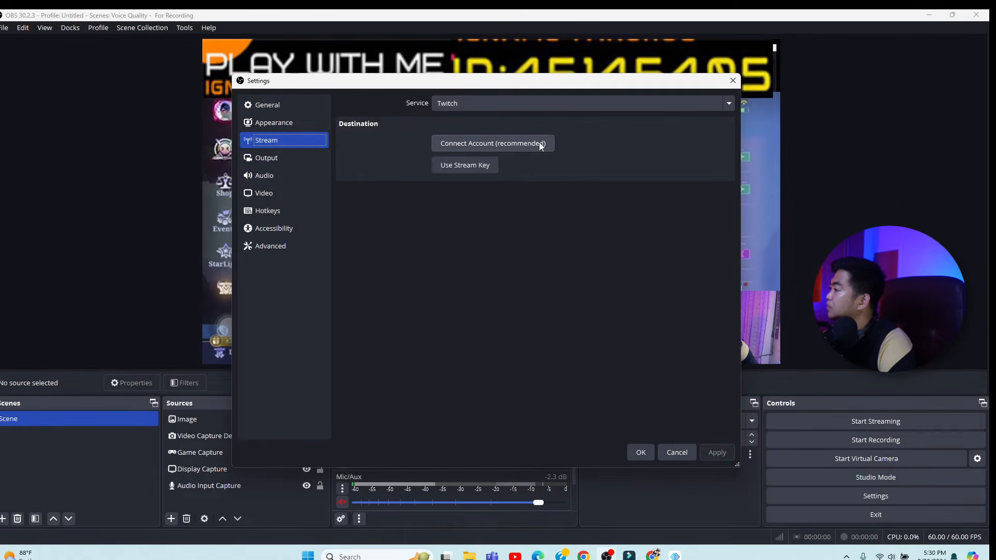
# Set the streaming service to Facebook Live and keep the server on Default.
pyautogui.click(493, 105)
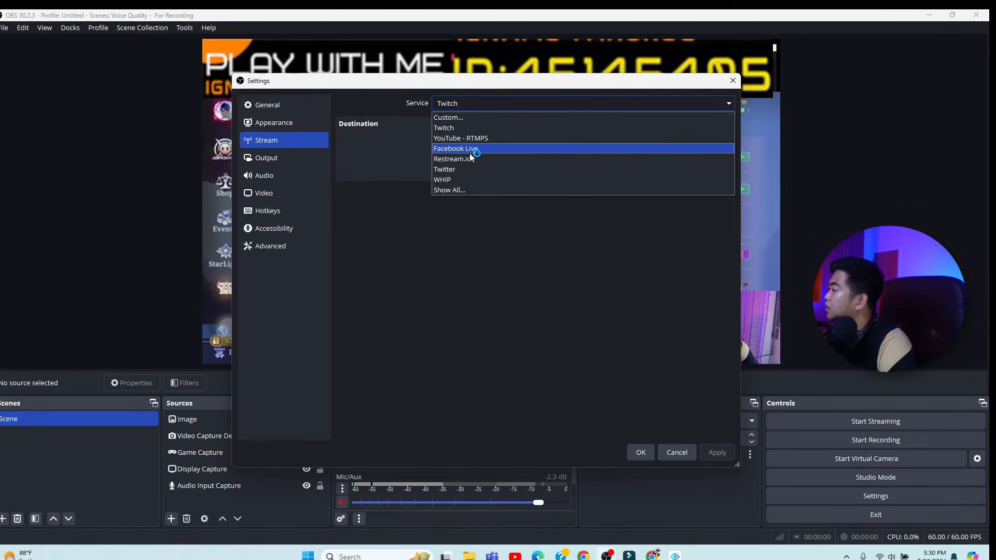
pyautogui.click(259, 135)
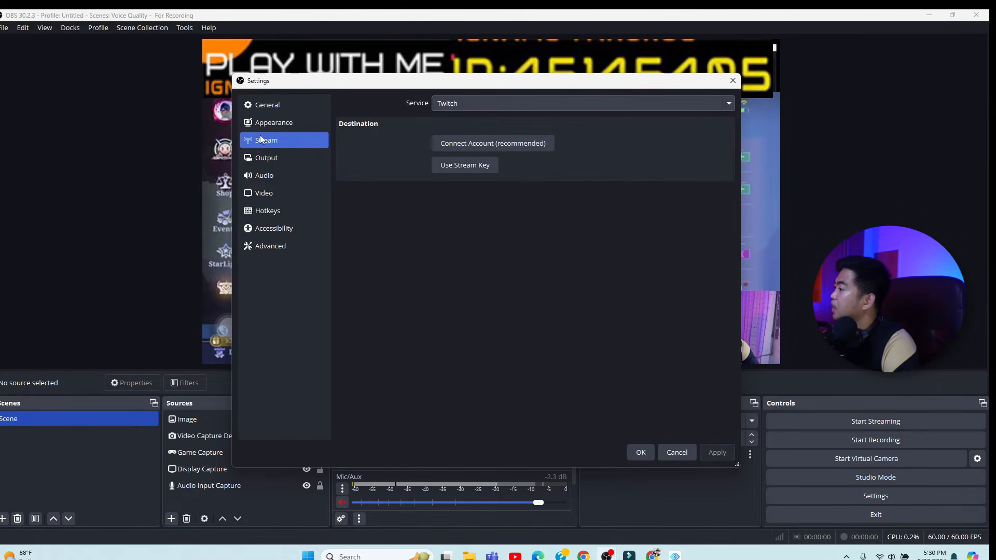
pyautogui.click(493, 109)
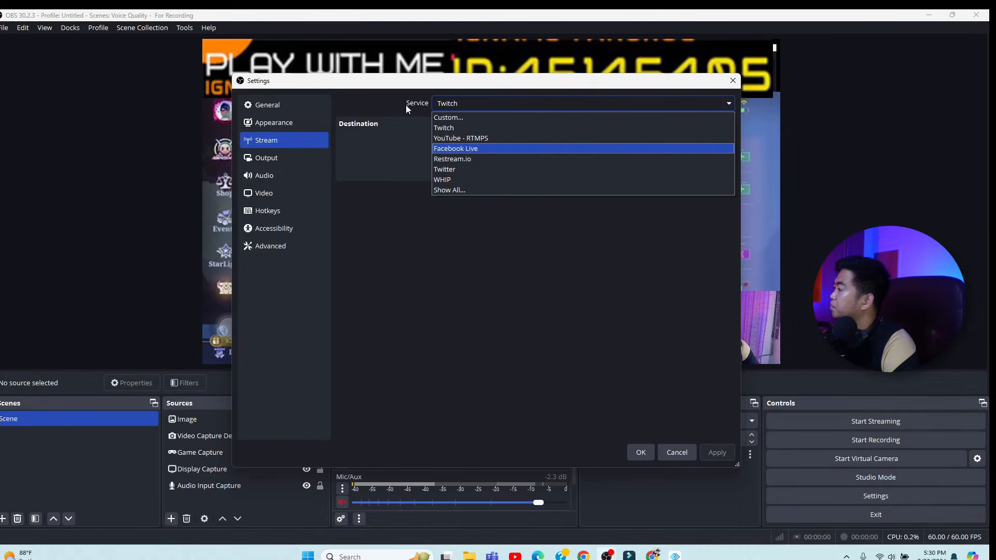
pyautogui.click(498, 151)
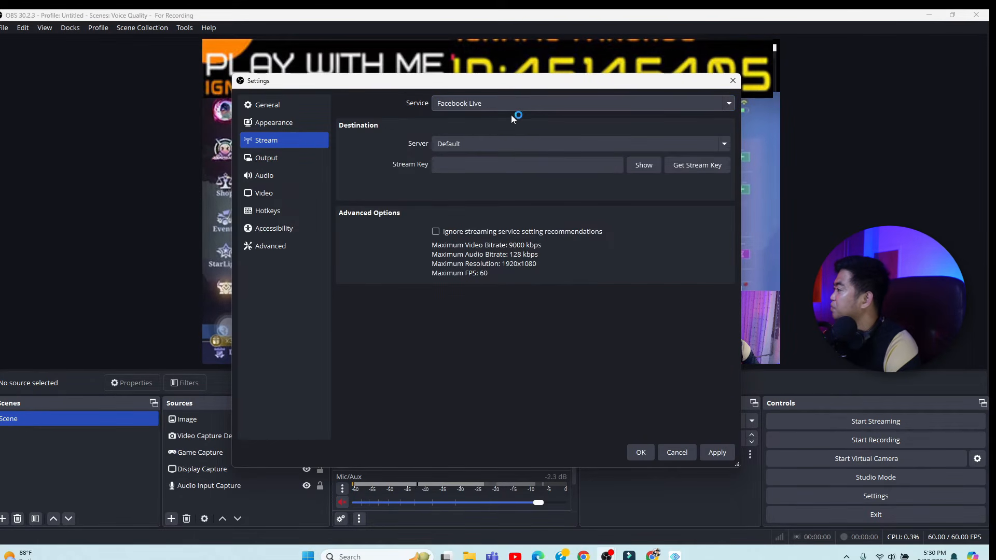
pyautogui.click(509, 147)
pyautogui.click(509, 147)
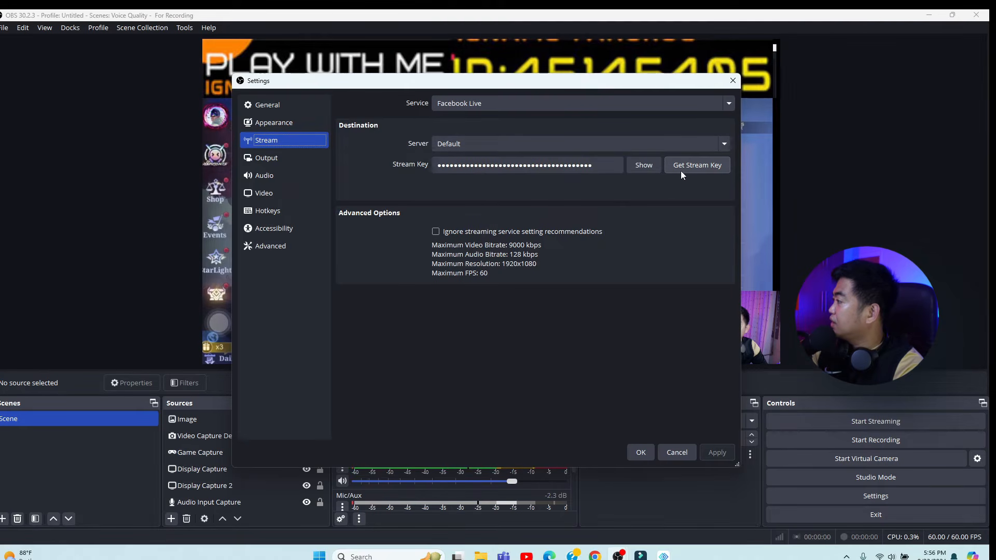
# Get the stream key from Facebook by opening Live Producer in the browser and choosing Go live.
pyautogui.click(688, 166)
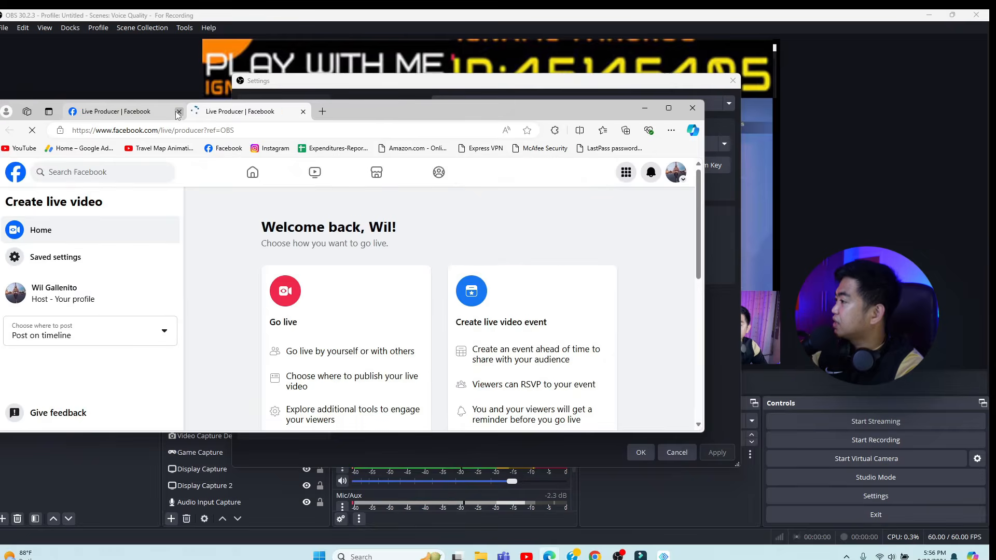
pyautogui.moveTo(334, 110); pyautogui.dragTo(449, 118)
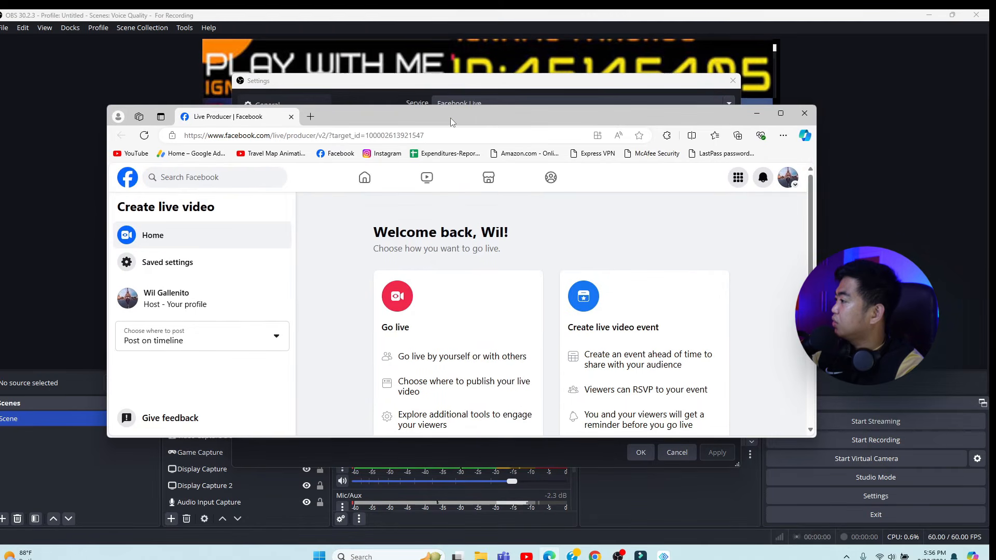
pyautogui.doubleClick(449, 118)
pyautogui.scroll(-1, 519, 410)
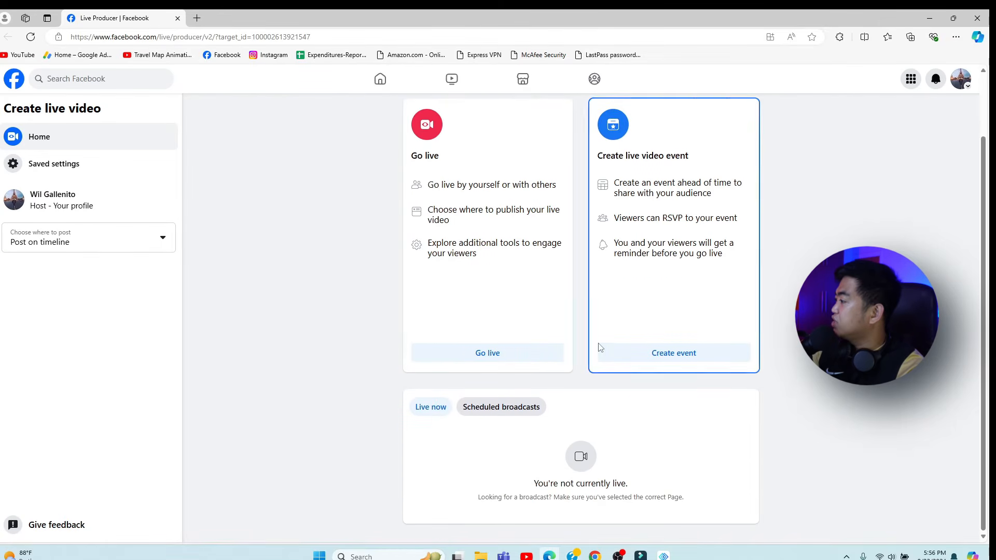
pyautogui.click(487, 425)
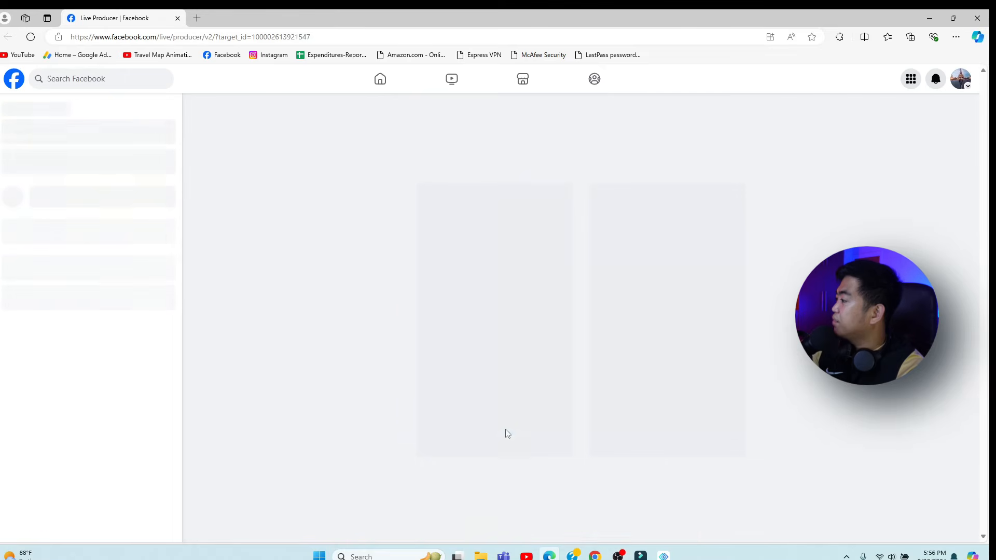
# Shrink the browser window below the stream key setting and copy the stream key from Facebook's streaming software setup.
pyautogui.doubleClick(791, 17)
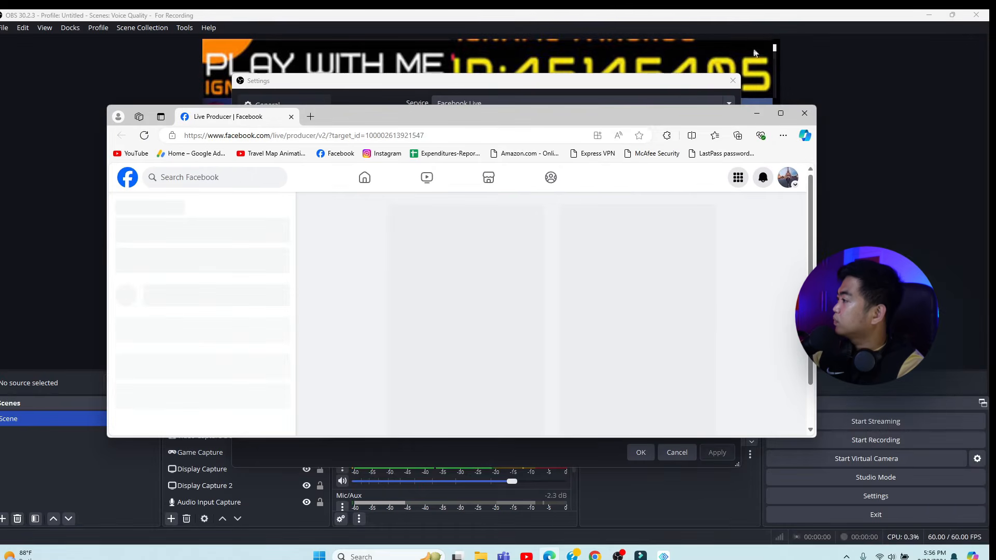
pyautogui.moveTo(419, 119); pyautogui.dragTo(314, 206)
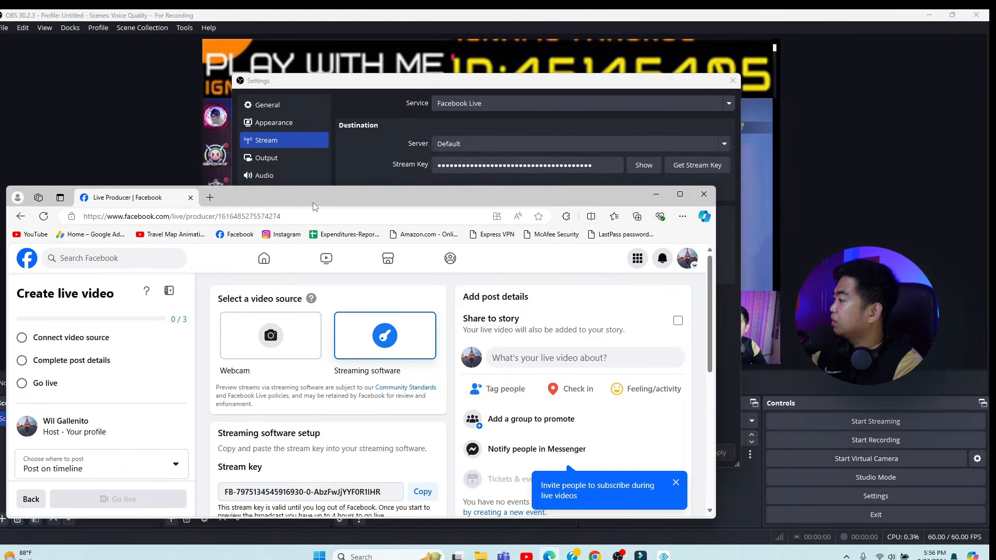
pyautogui.scroll(-7, 333, 356)
pyautogui.scroll(4, 420, 344)
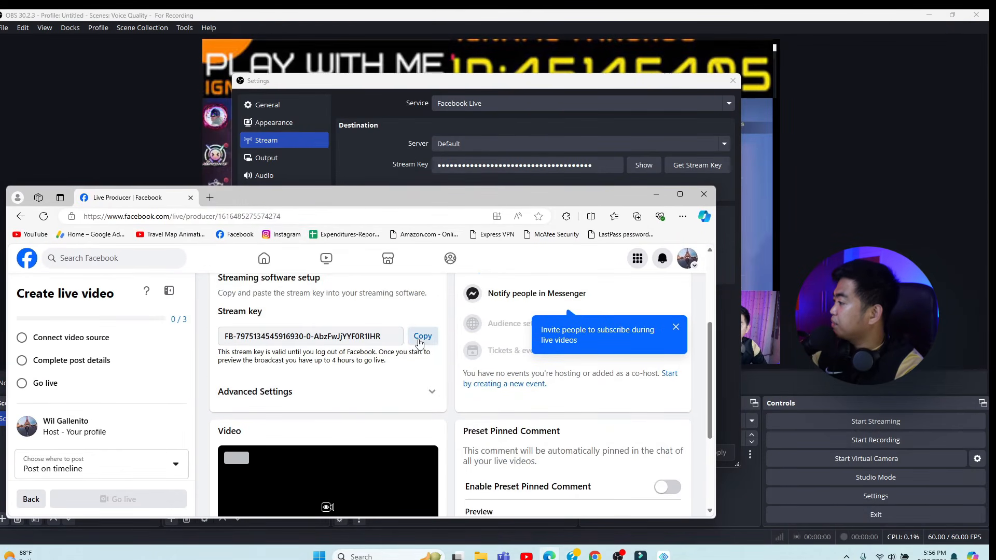
pyautogui.click(421, 338)
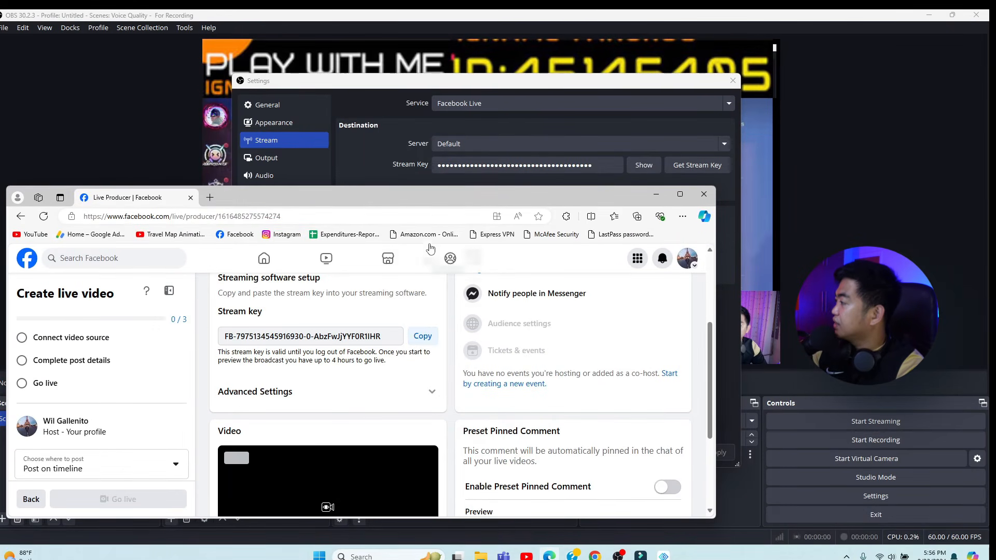
# Switch back to the OBS stream settings, replace the stream key with the copied one, apply it and close the settings.
pyautogui.scroll(1, 430, 249)
pyautogui.click(420, 83)
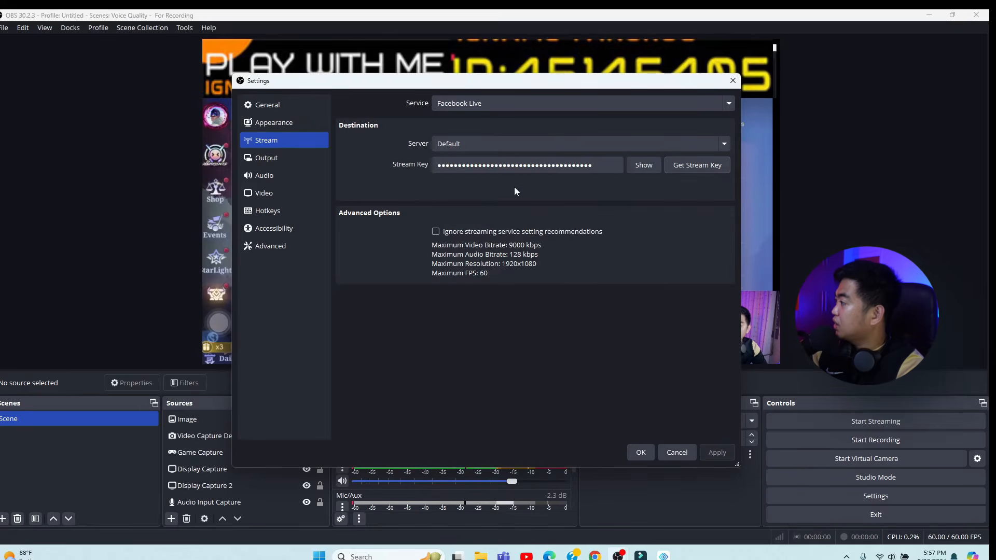
pyautogui.click(594, 166)
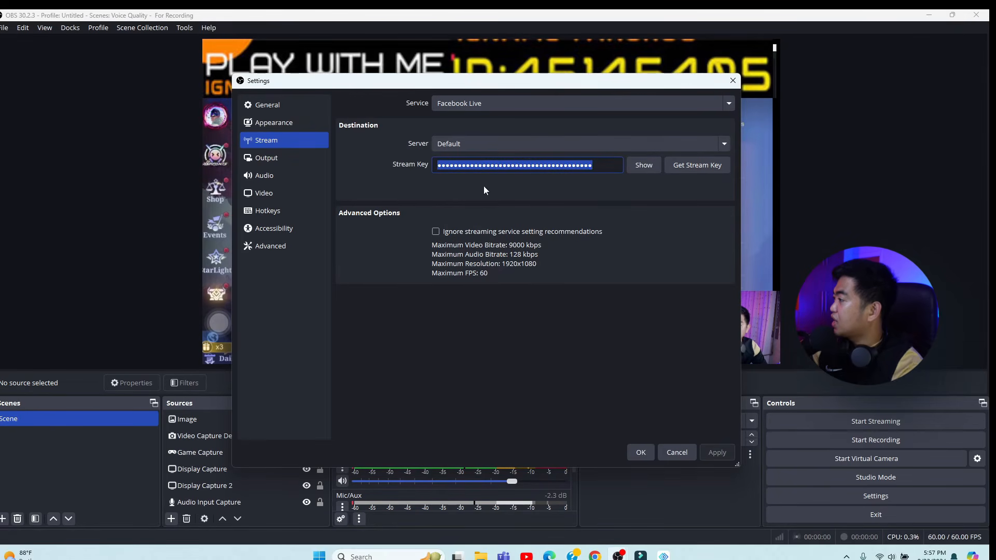
pyautogui.hotkey('ctrl', 'v')
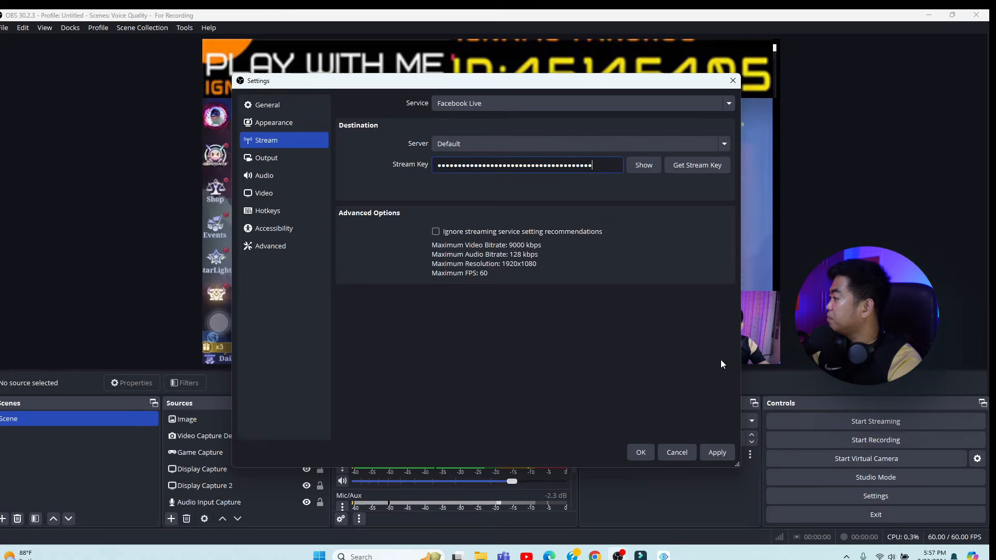
pyautogui.click(713, 454)
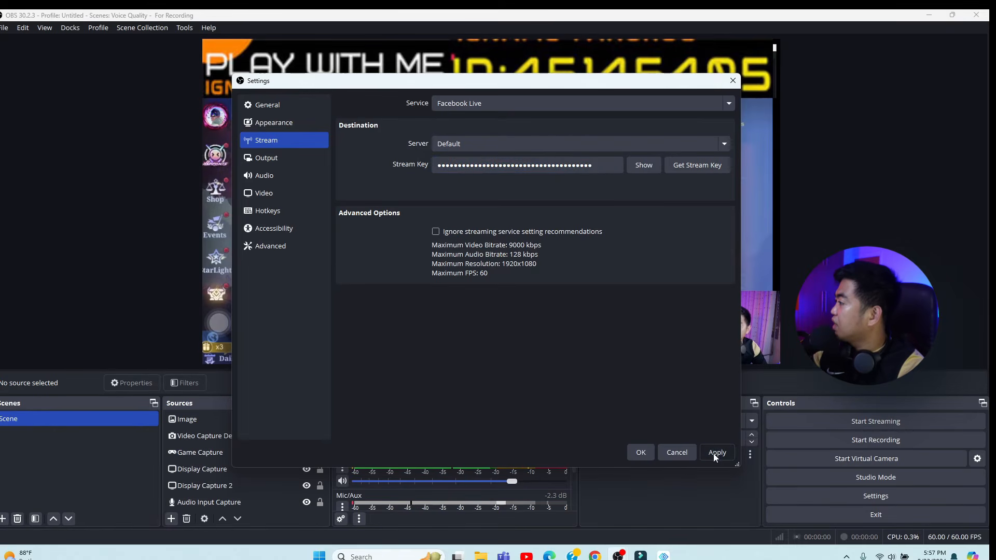
pyautogui.click(647, 454)
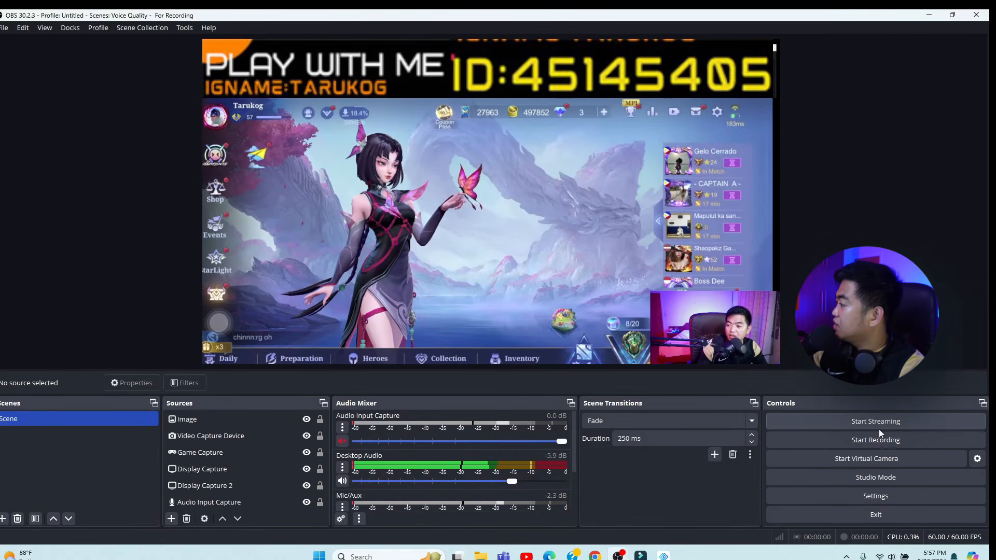
# Start streaming and check the incoming video preview in a maximized Facebook Live Producer window.
pyautogui.click(860, 425)
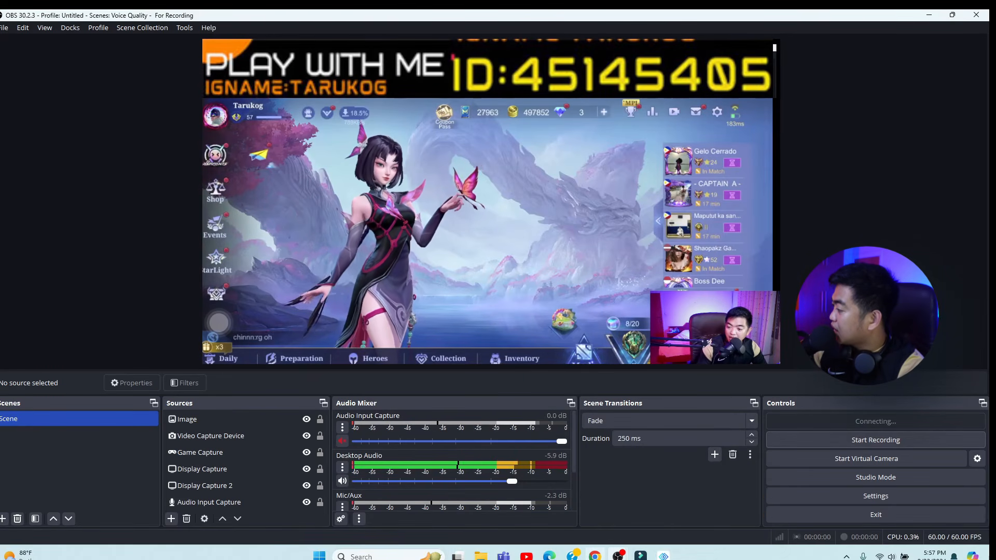
pyautogui.click(553, 557)
pyautogui.scroll(-3, 397, 384)
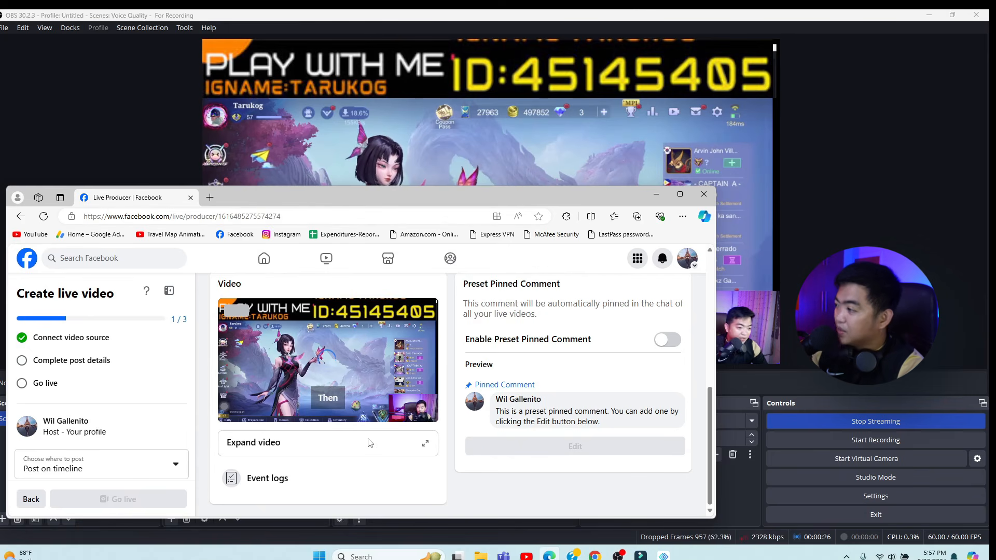
pyautogui.doubleClick(444, 194)
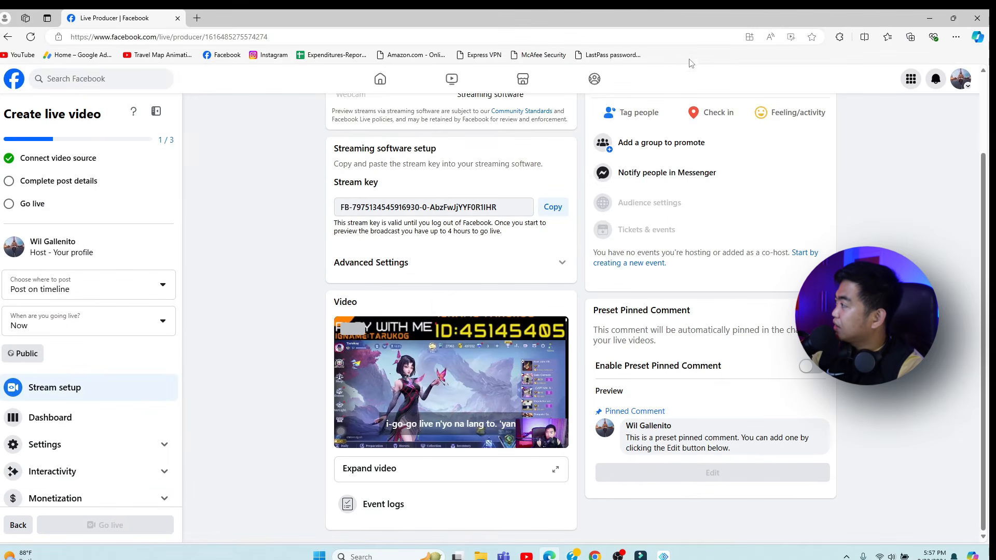